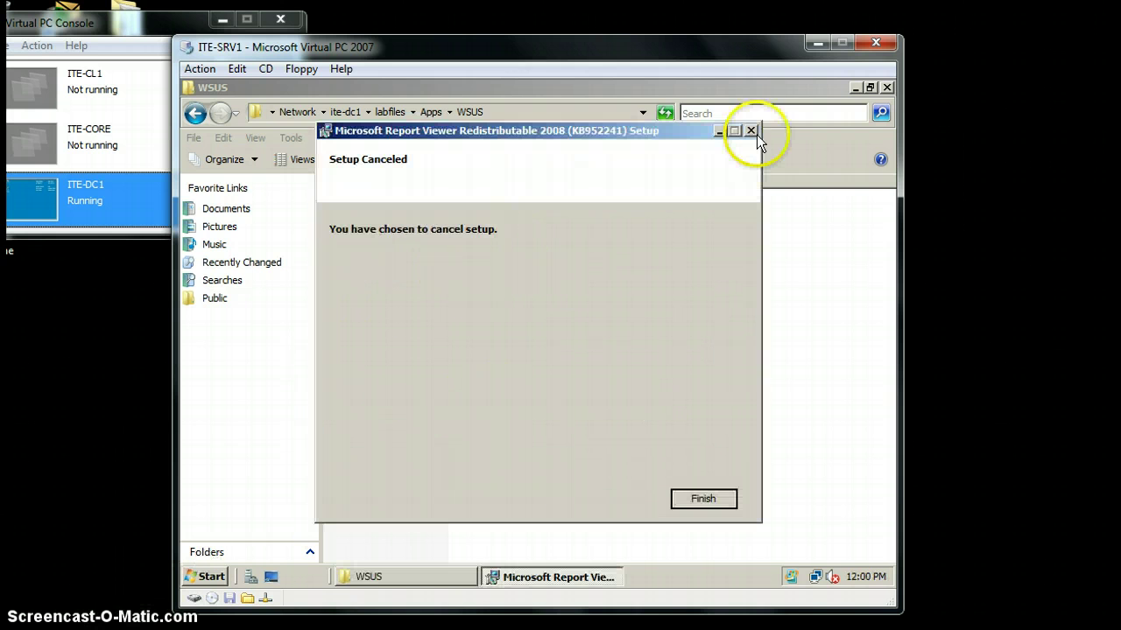
Step: Dismiss the cancelled setup and install Microsoft Report Viewer Redistributable 2008 from the ReportViewer file, accepting the license terms
left_click(751, 131)
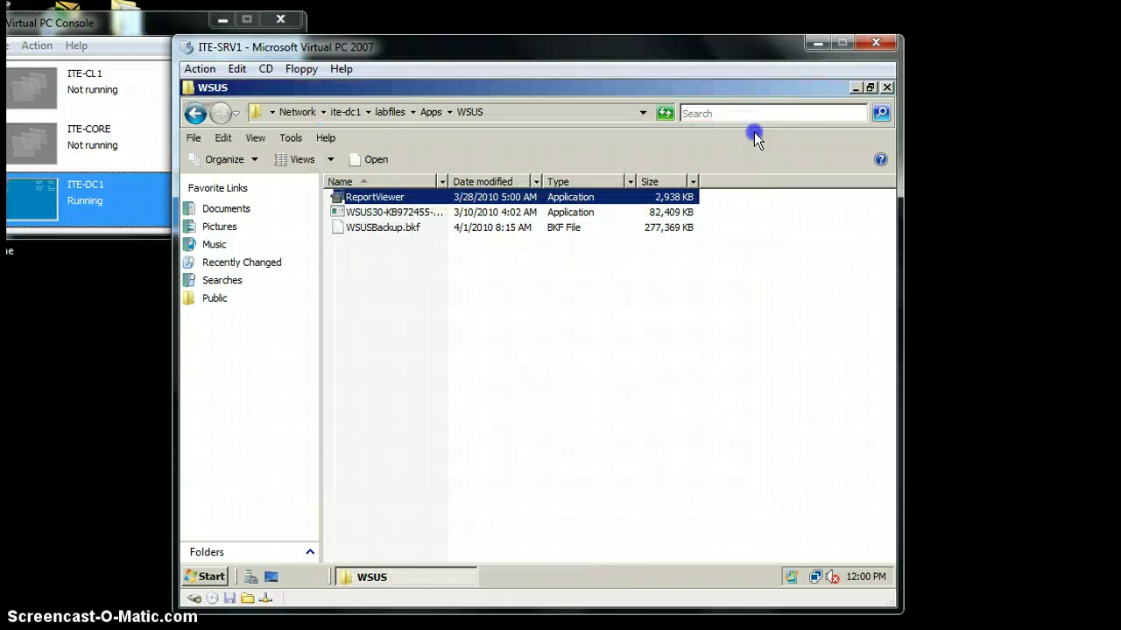
right_click(493, 195)
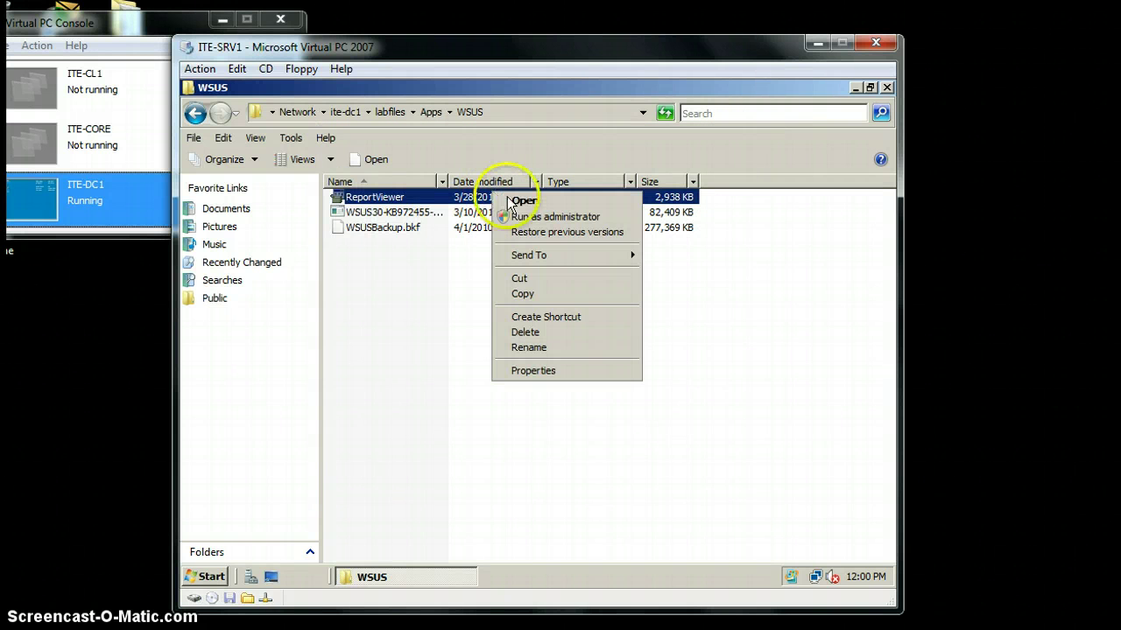
left_click(513, 200)
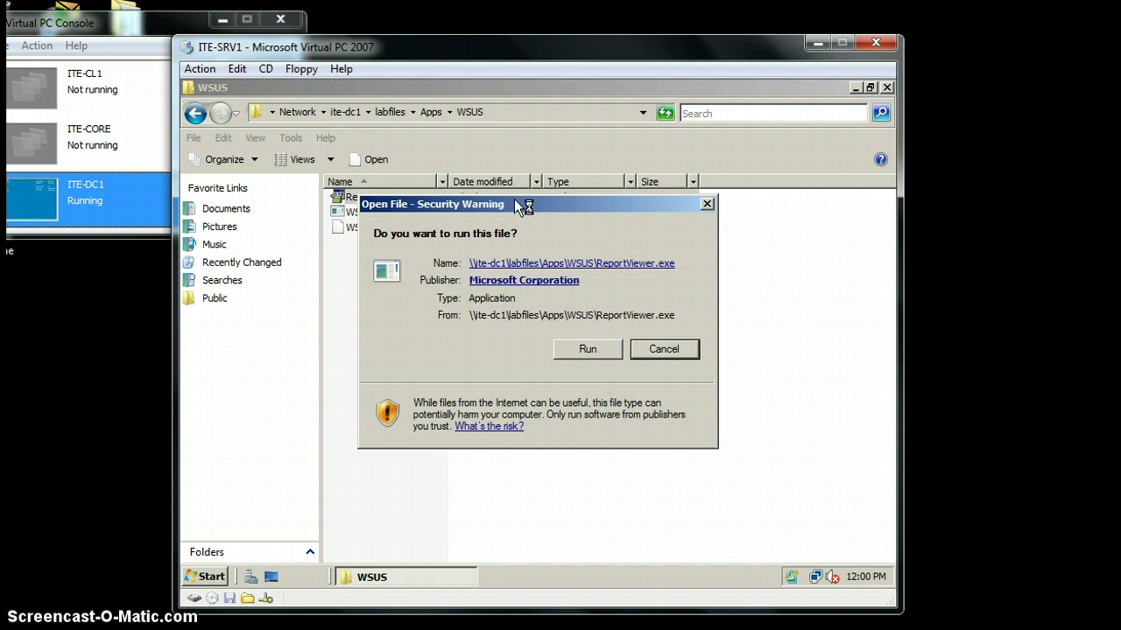
left_click(592, 349)
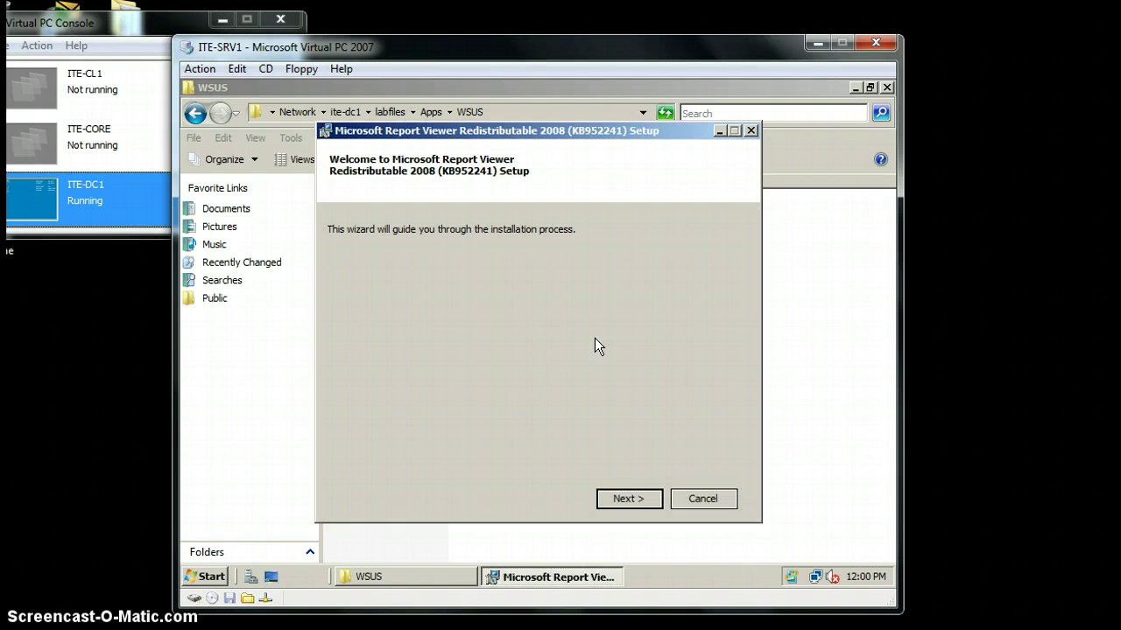
left_click(628, 499)
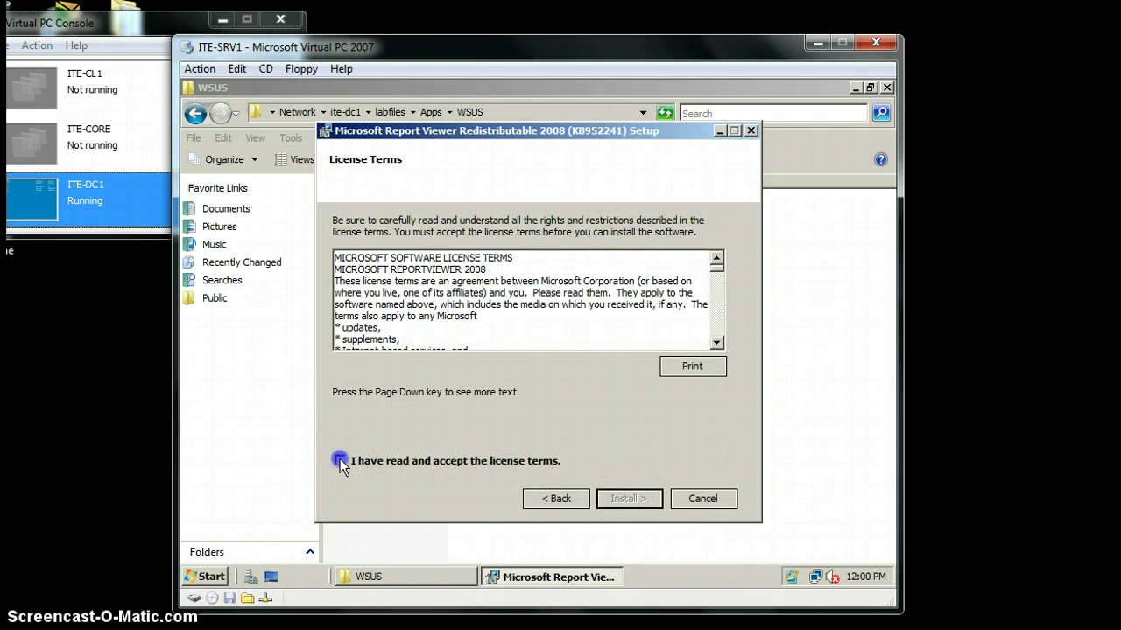
left_click(340, 461)
left_click(637, 498)
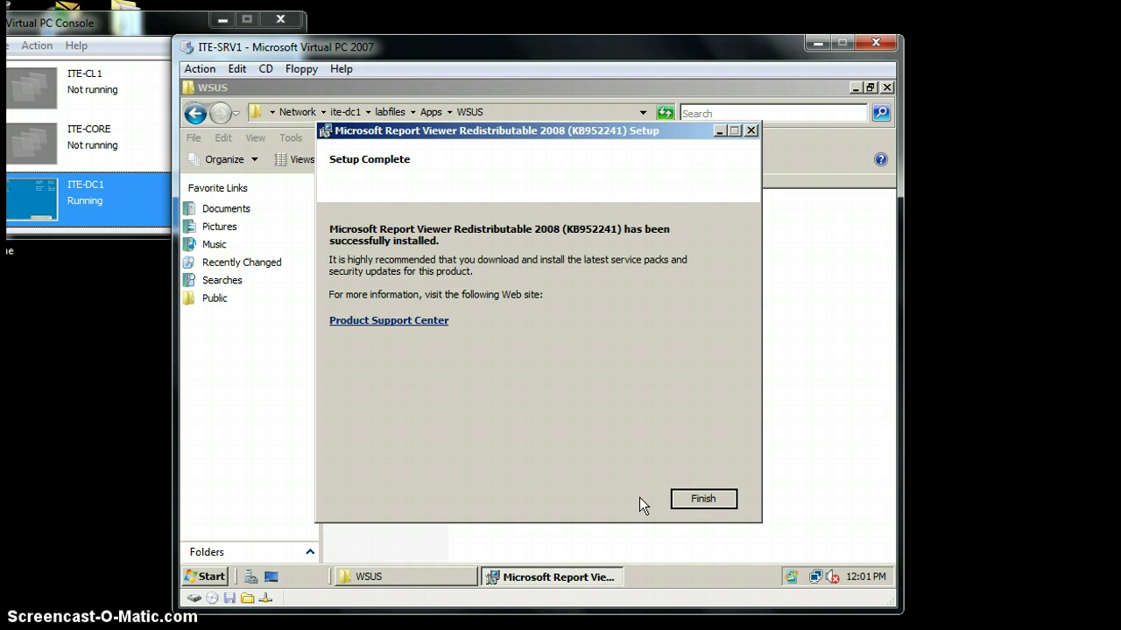
left_click(714, 501)
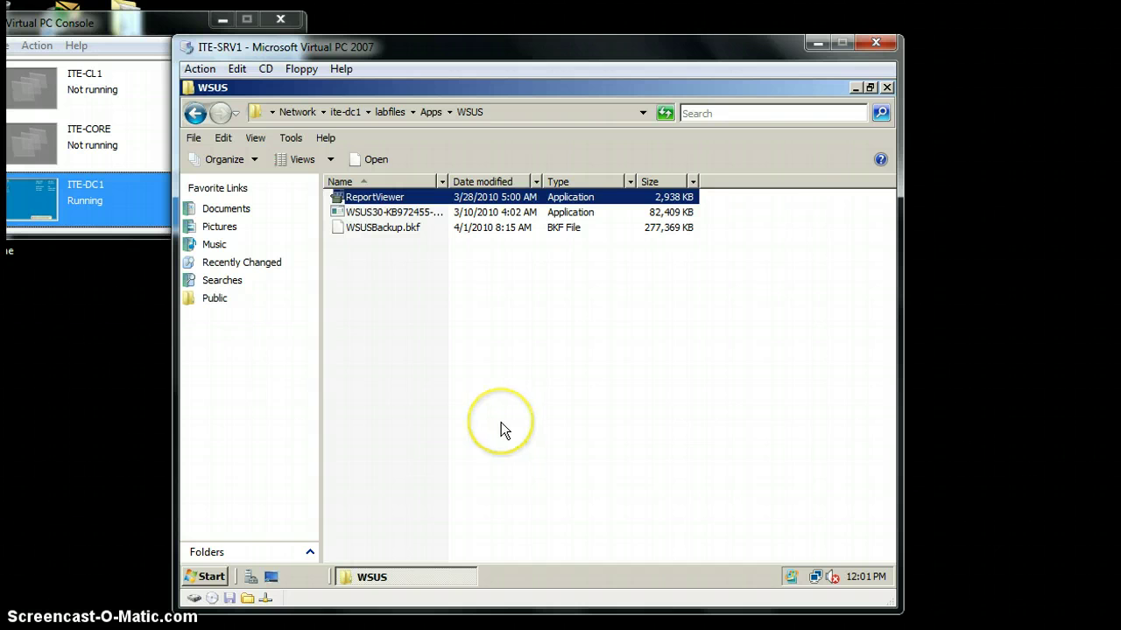
Step: Open Server Manager on ITE-SRV1 and start adding a server role
left_click(206, 576)
left_click(454, 351)
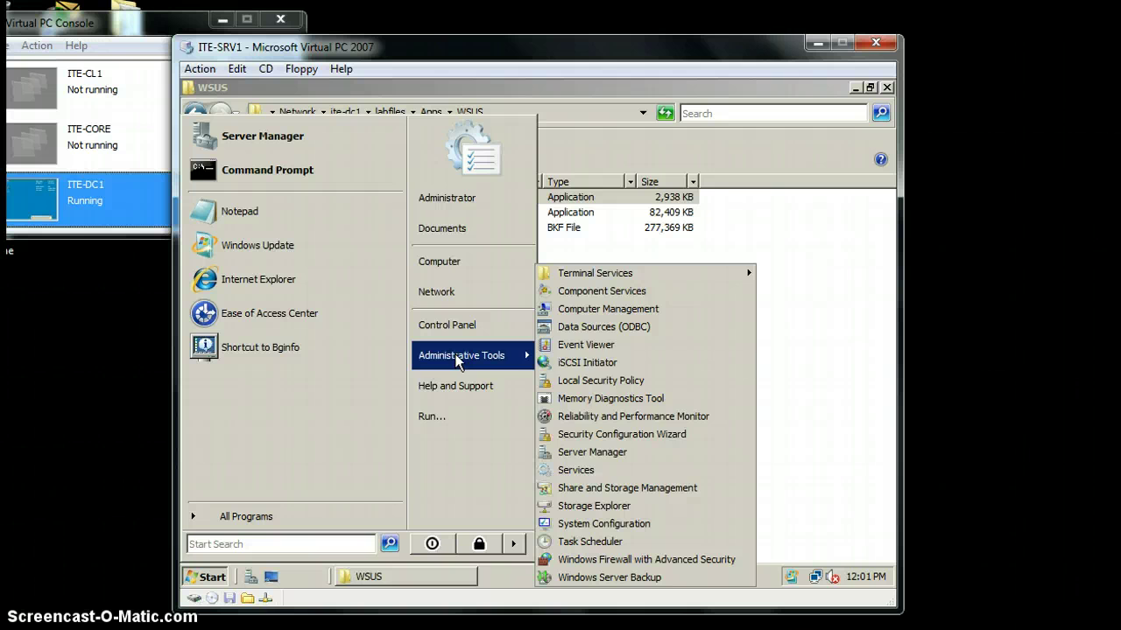
left_click(613, 469)
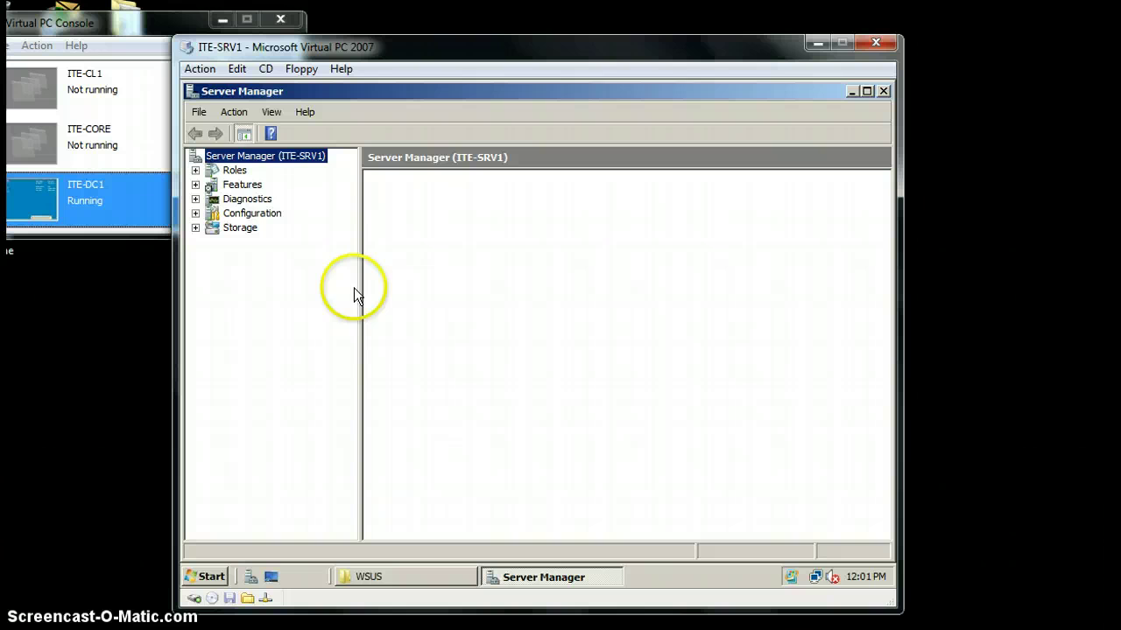
left_click(235, 171)
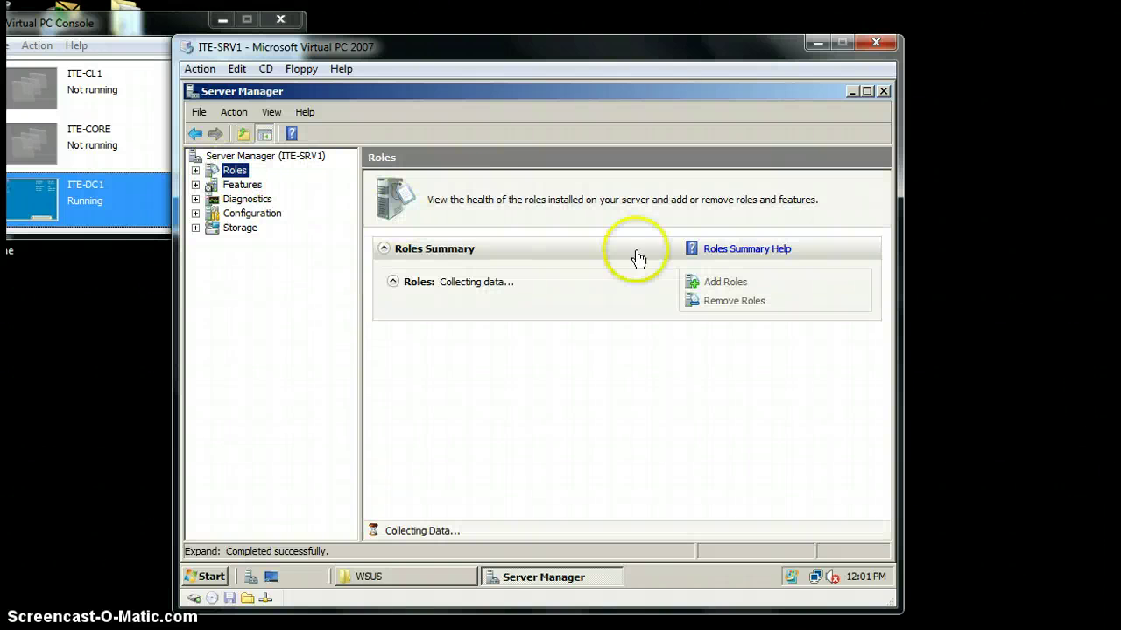
left_click(725, 292)
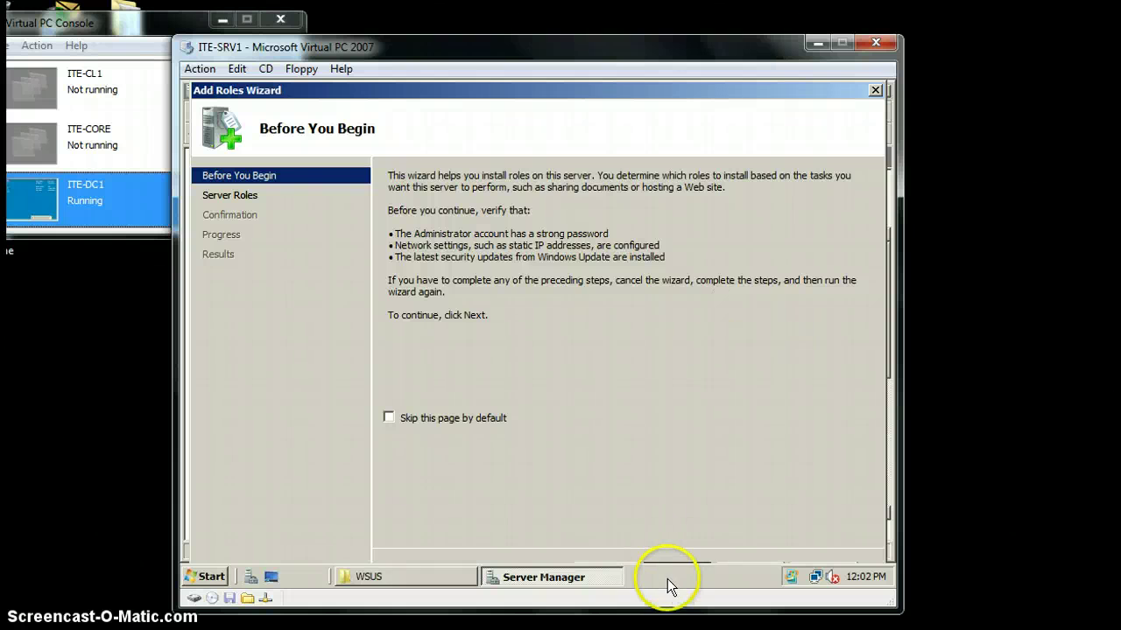
Step: Select the Web Server (IIS) role with its required features and proceed to its role services
left_click_drag(655, 610, 653, 620)
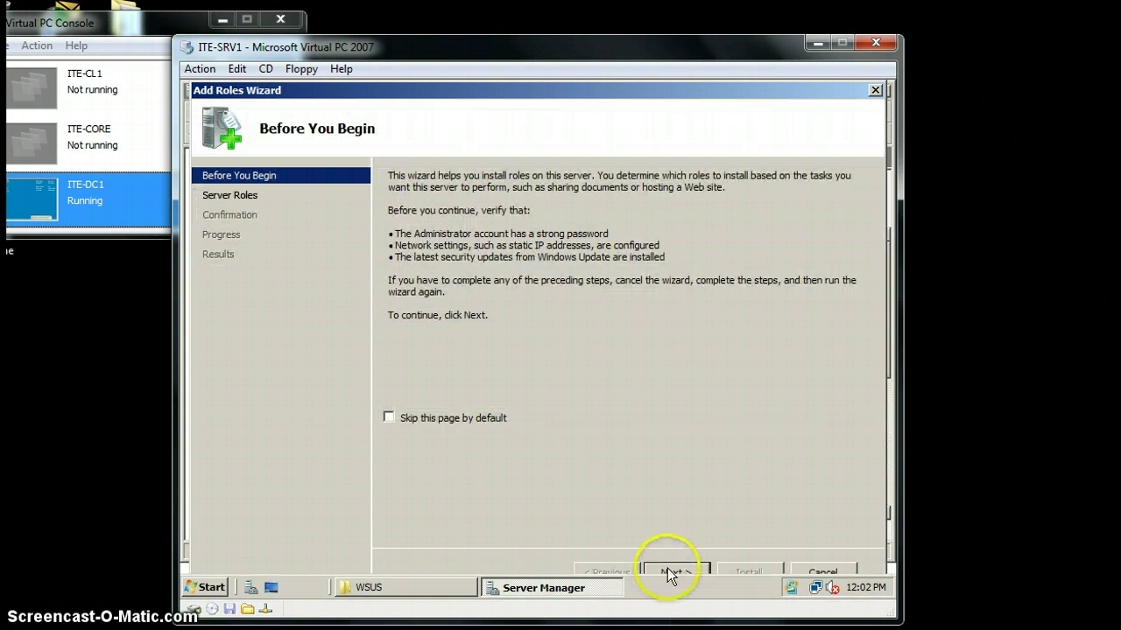
left_click(670, 571)
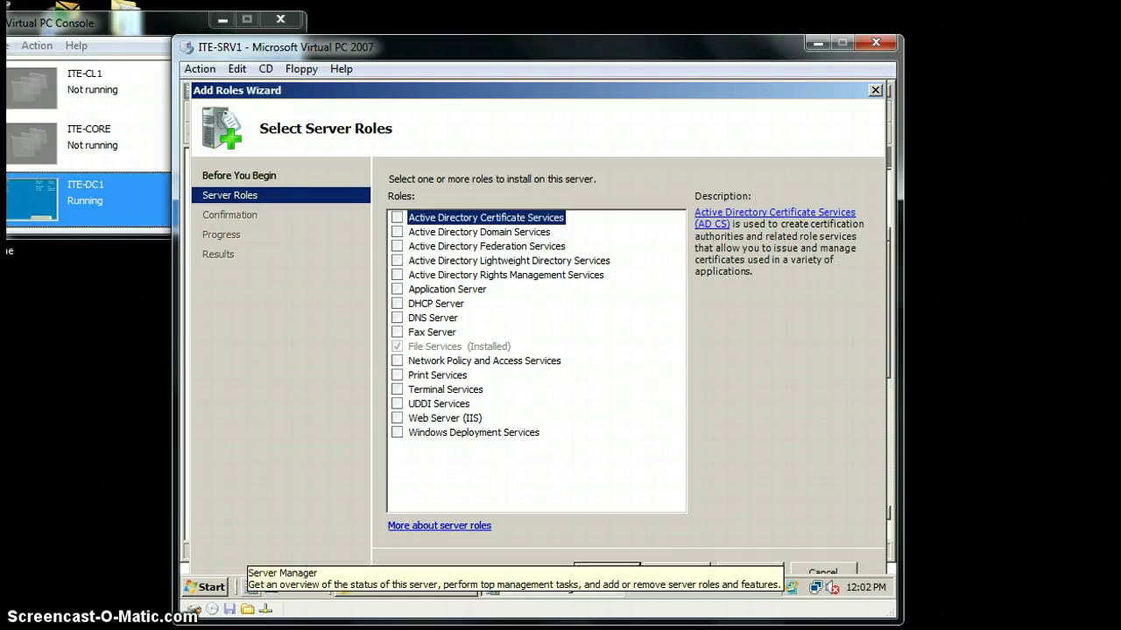
left_click(398, 419)
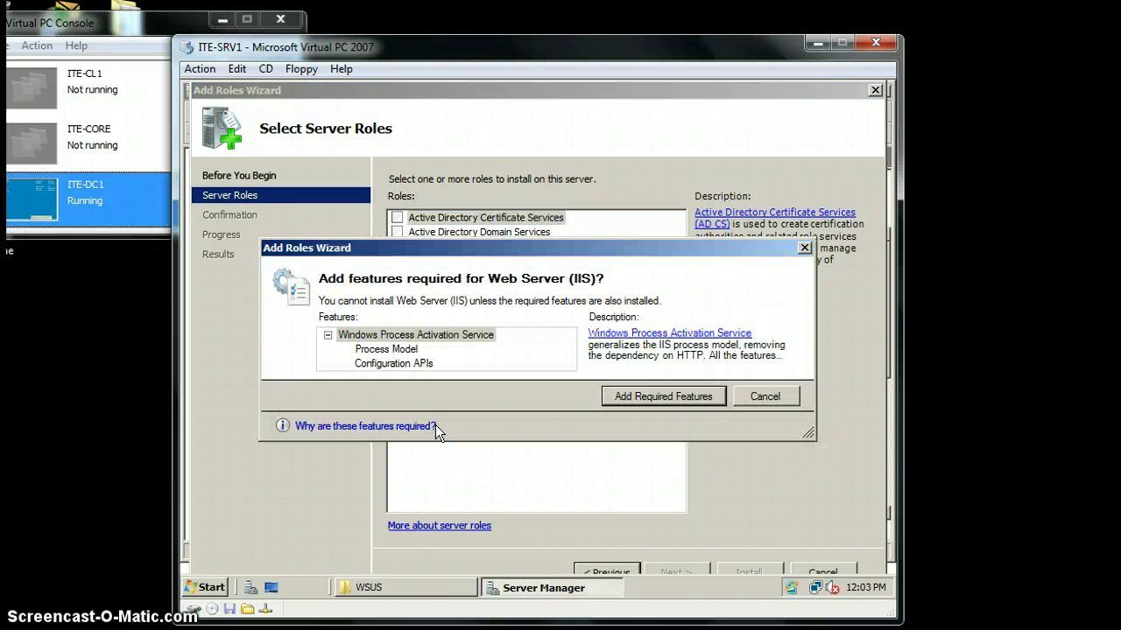
left_click(693, 397)
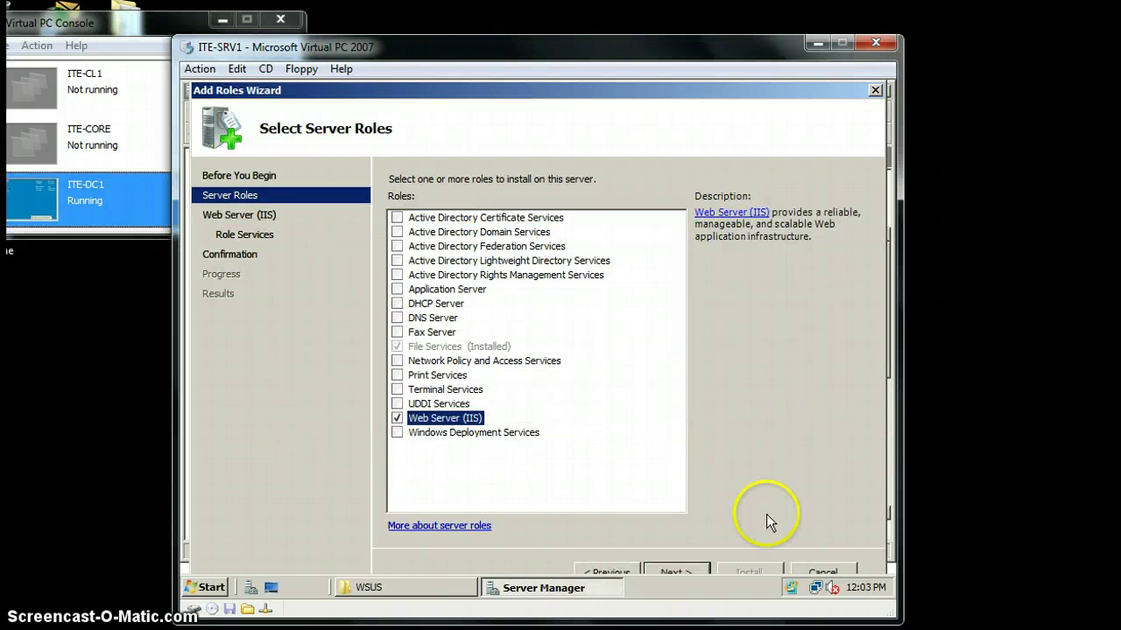
left_click(680, 570)
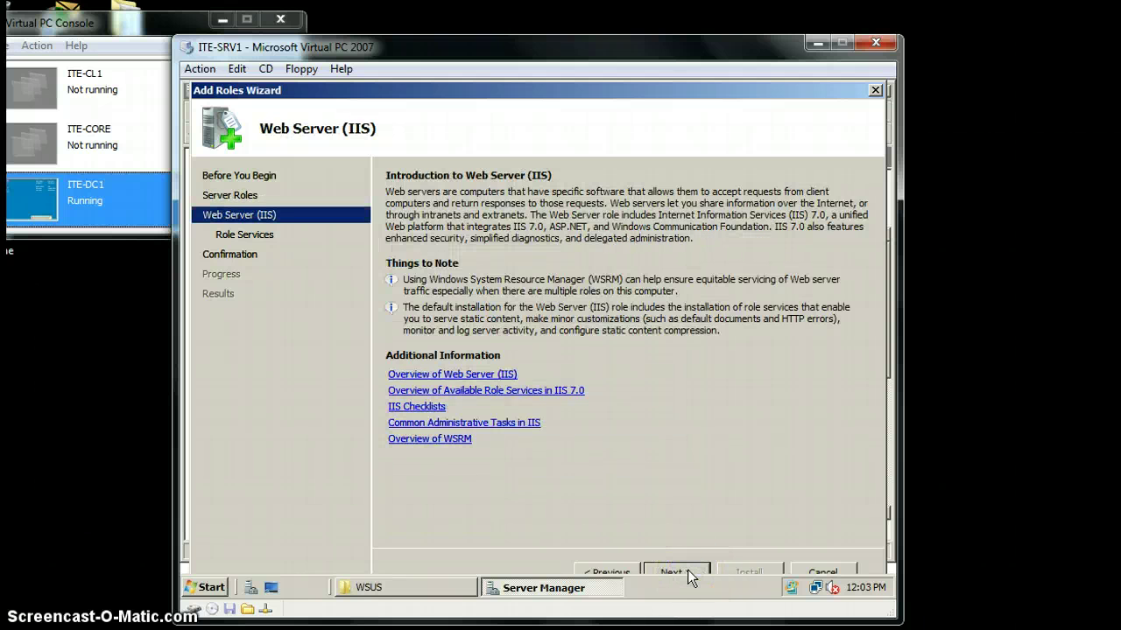
left_click(662, 573)
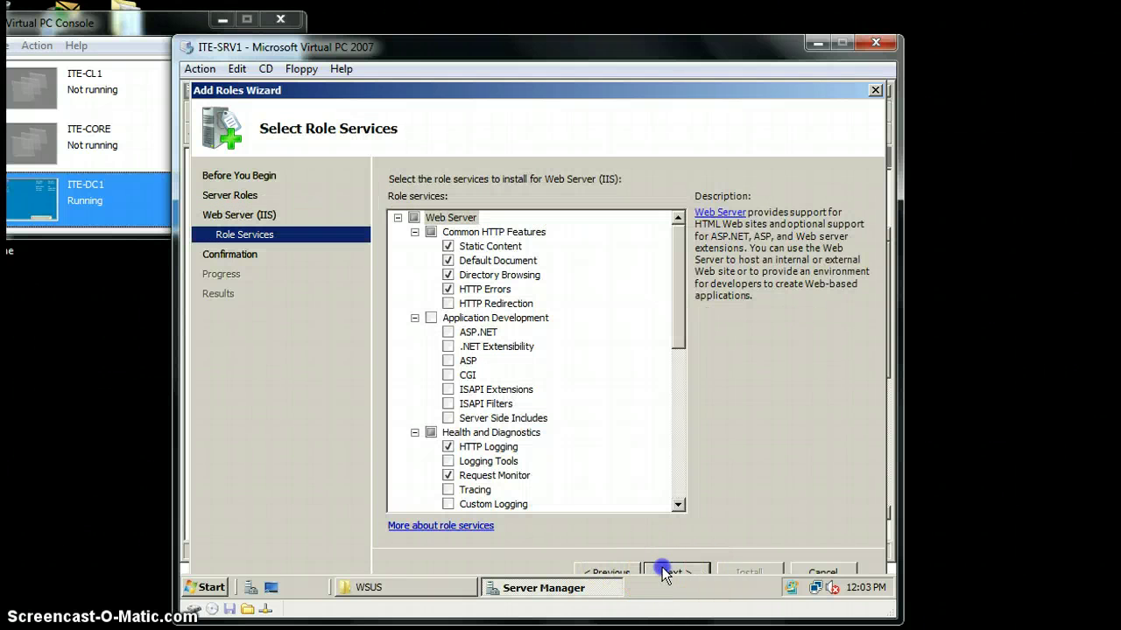
Step: Add ASP.NET with its required role services, Windows Authentication and IIS 6 Metabase Compatibility to the Web Server (IIS) role services
left_click(449, 333)
left_click(644, 431)
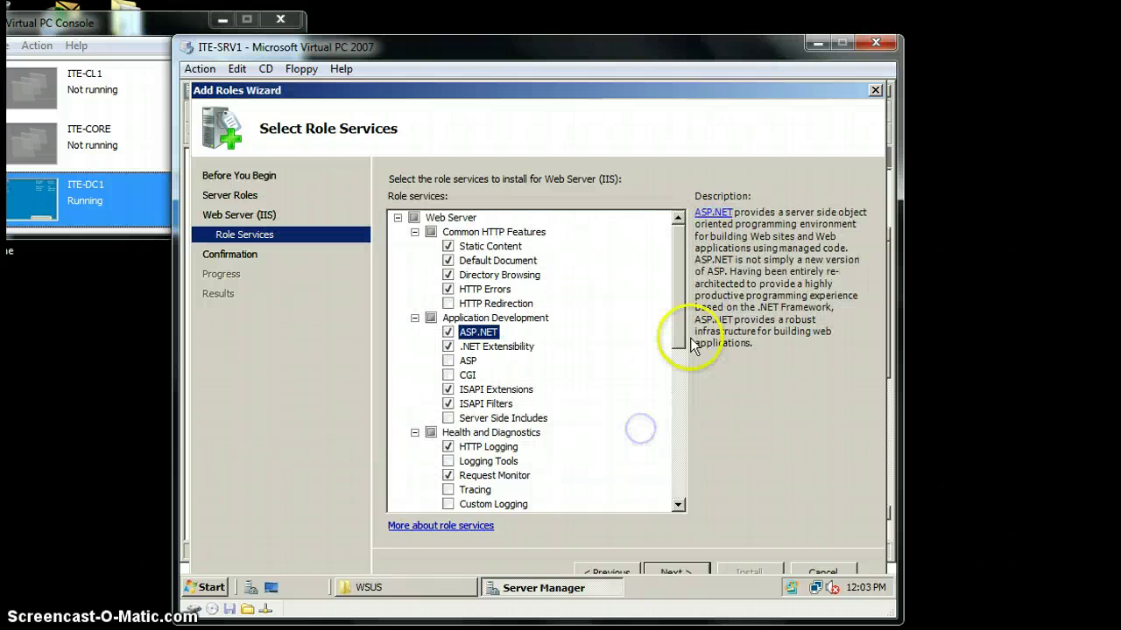
left_click_drag(679, 342, 678, 445)
left_click(446, 374)
left_click(447, 375)
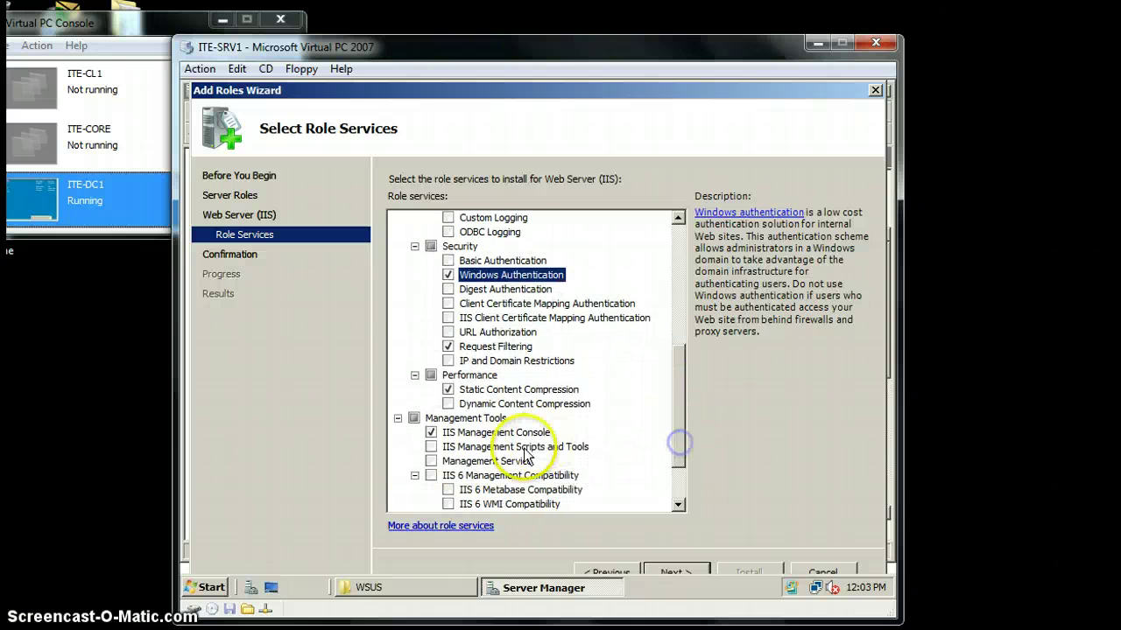
left_click(448, 491)
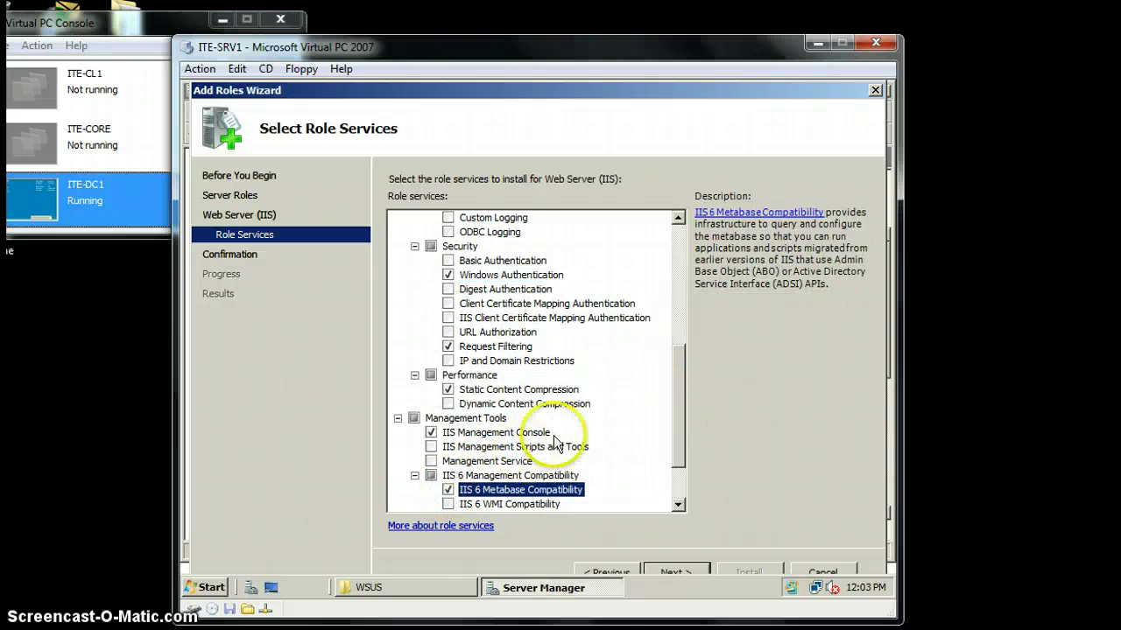
scroll(552, 442, "down", 2)
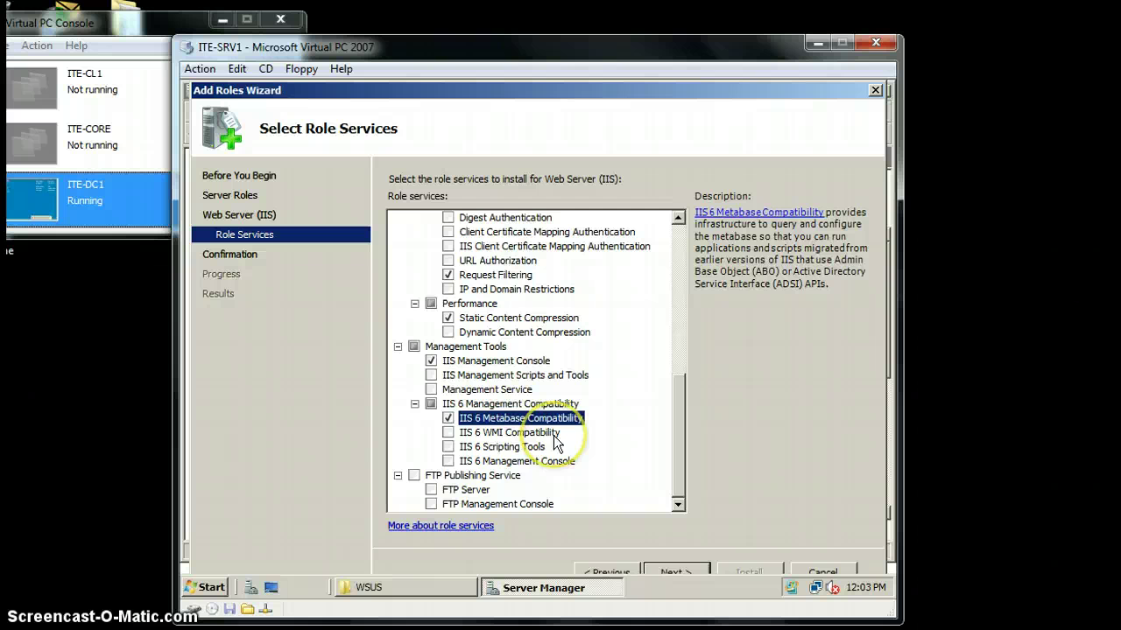
Step: Install the Web Server (IIS) role with the selected role services and close the Add Roles Wizard
left_click(681, 572)
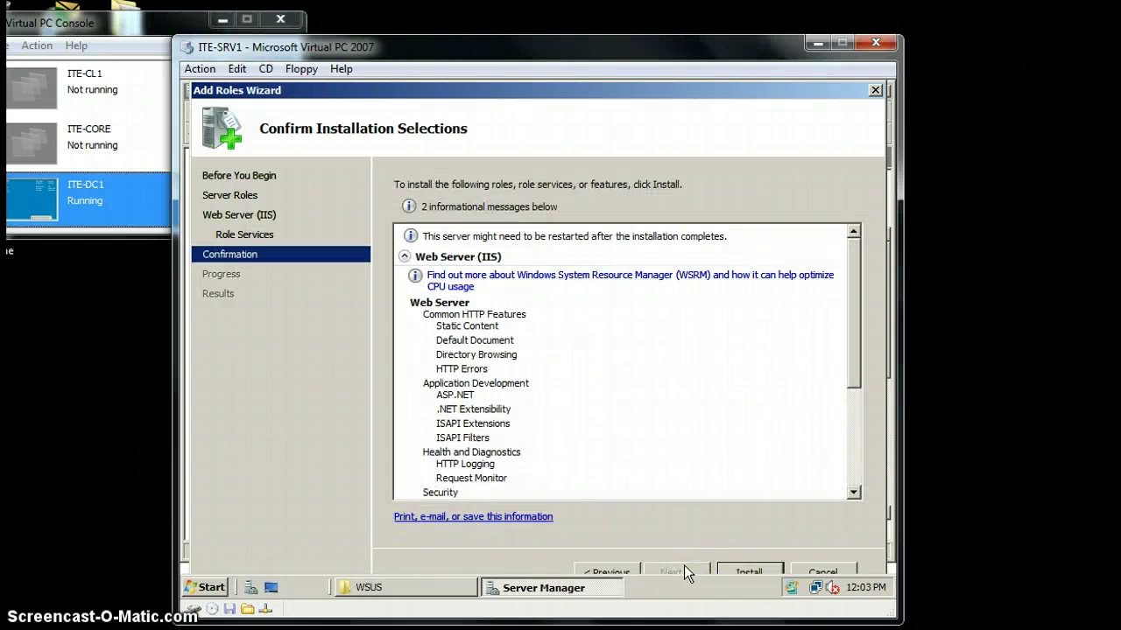
left_click(747, 570)
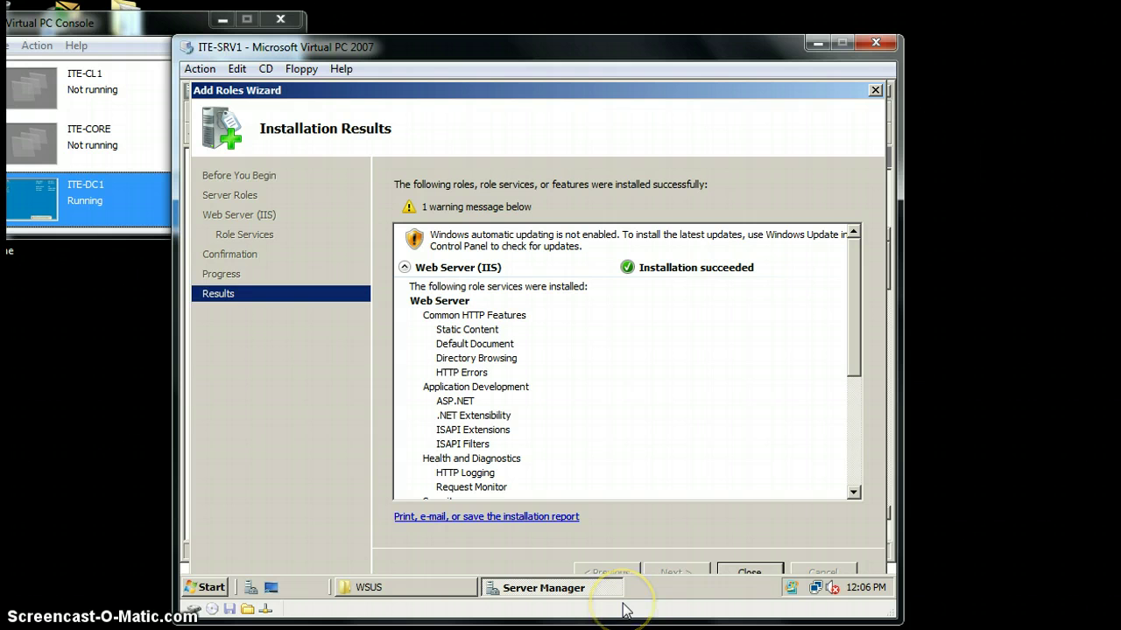
left_click(752, 572)
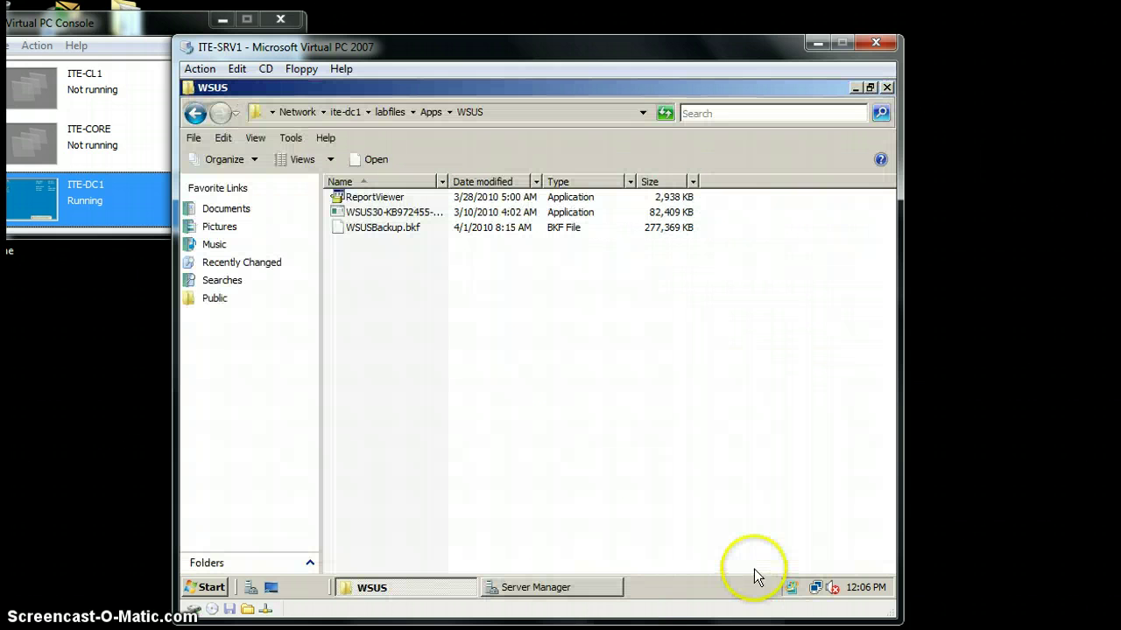
Step: Run the WSUS30-KB972455-x86 installer from the WSUS network folder and allow it past the security warning
left_click(425, 213)
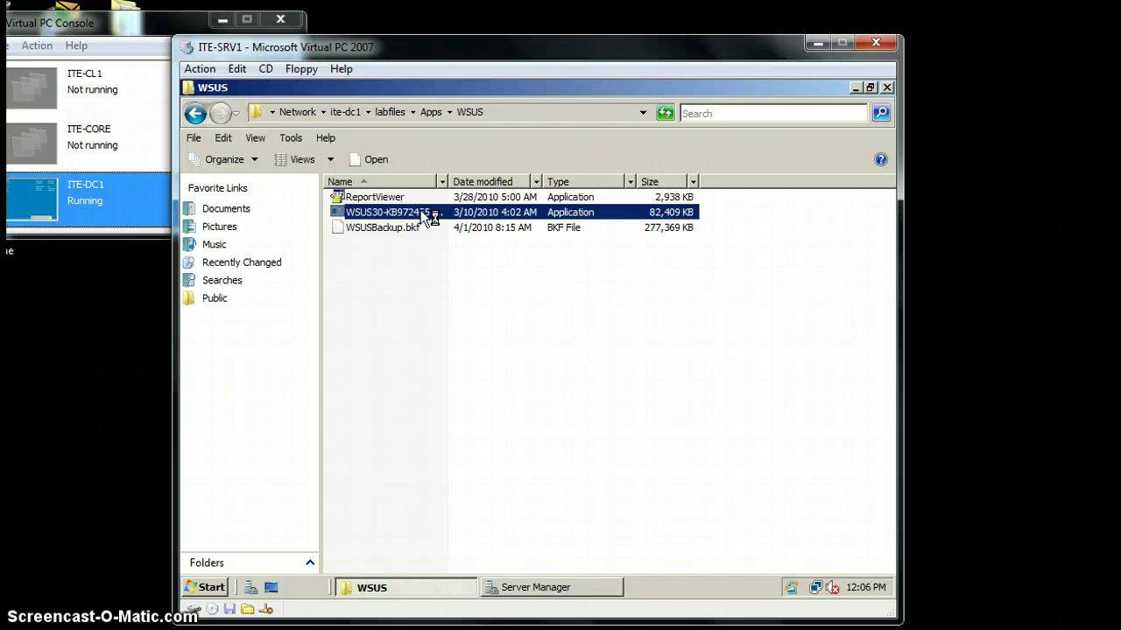
double_click(422, 212)
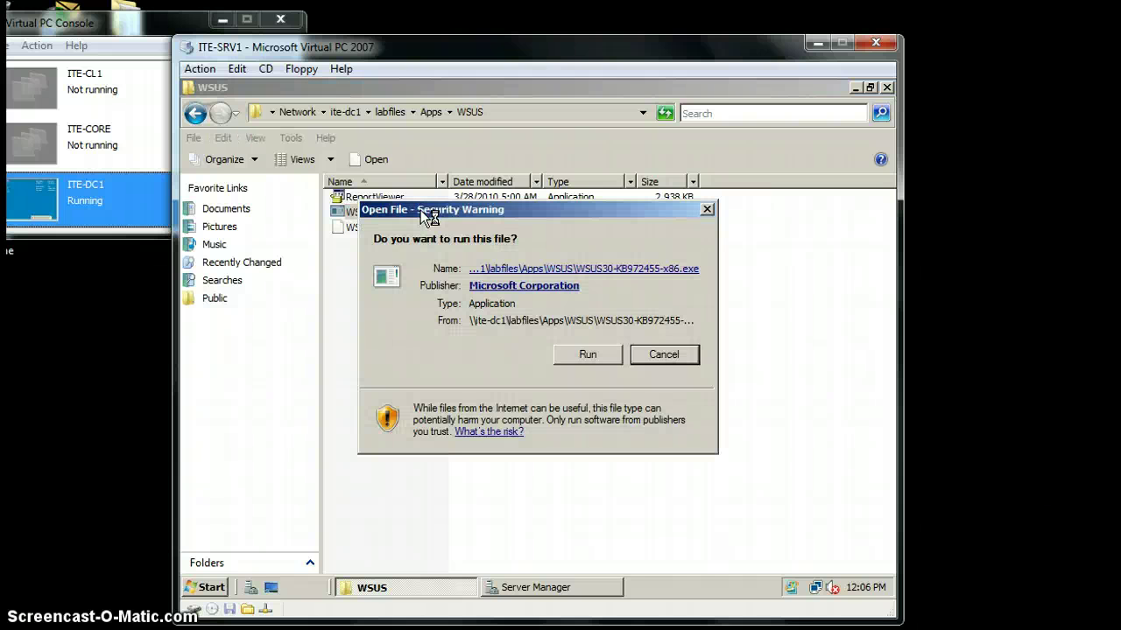
left_click(591, 354)
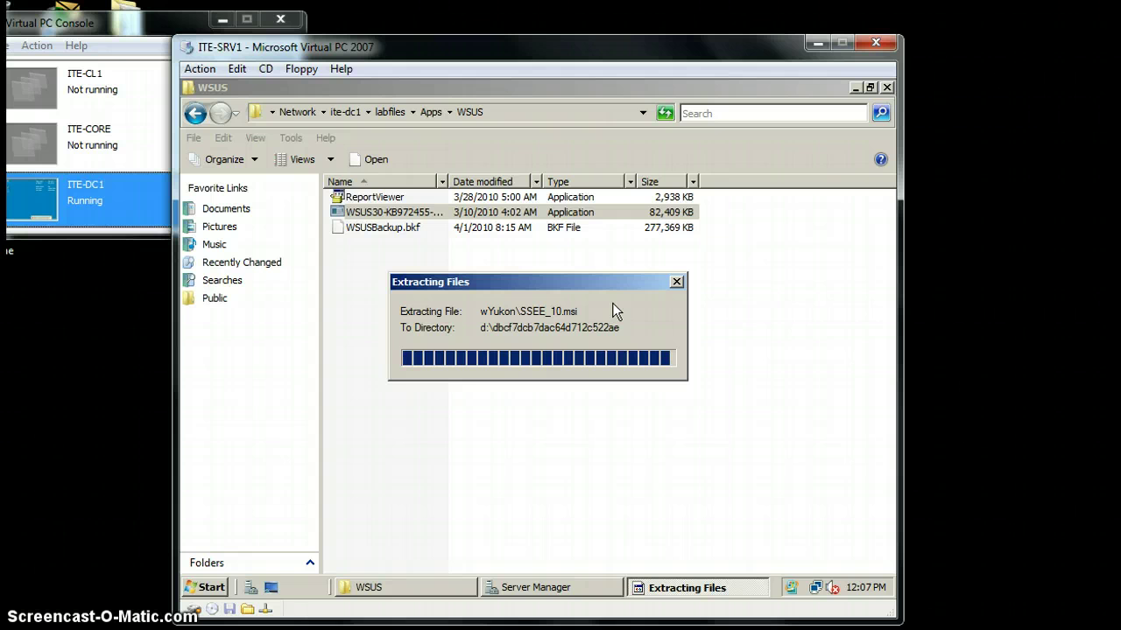
left_click(607, 305)
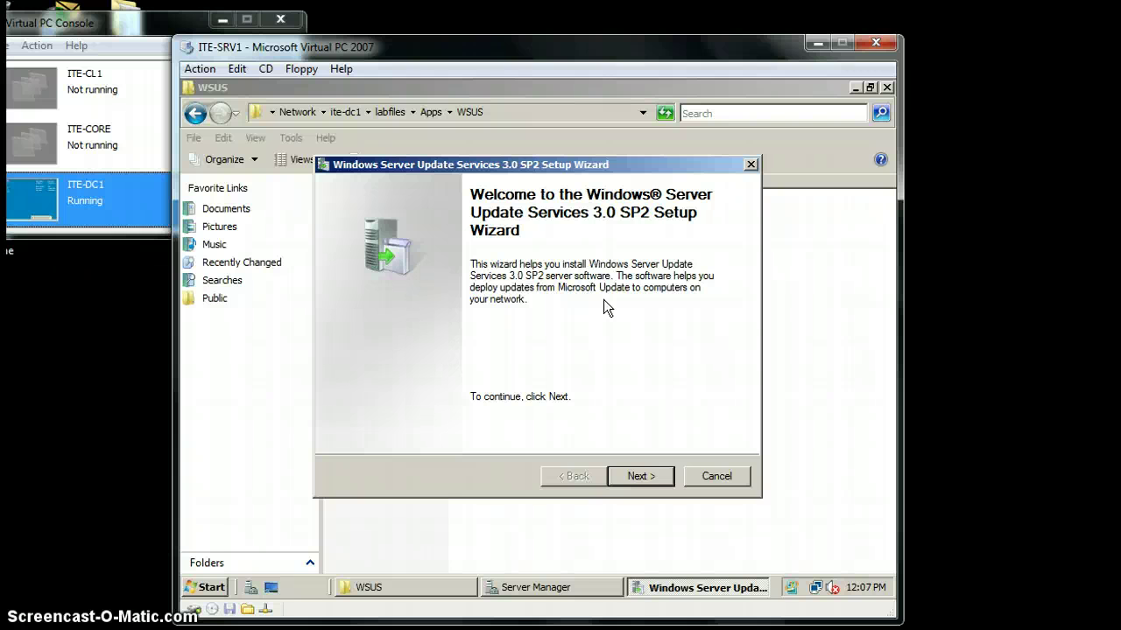
Step: Choose the full server installation including Administration Console and accept the WSUS 3.0 SP2 license agreement
left_click(639, 475)
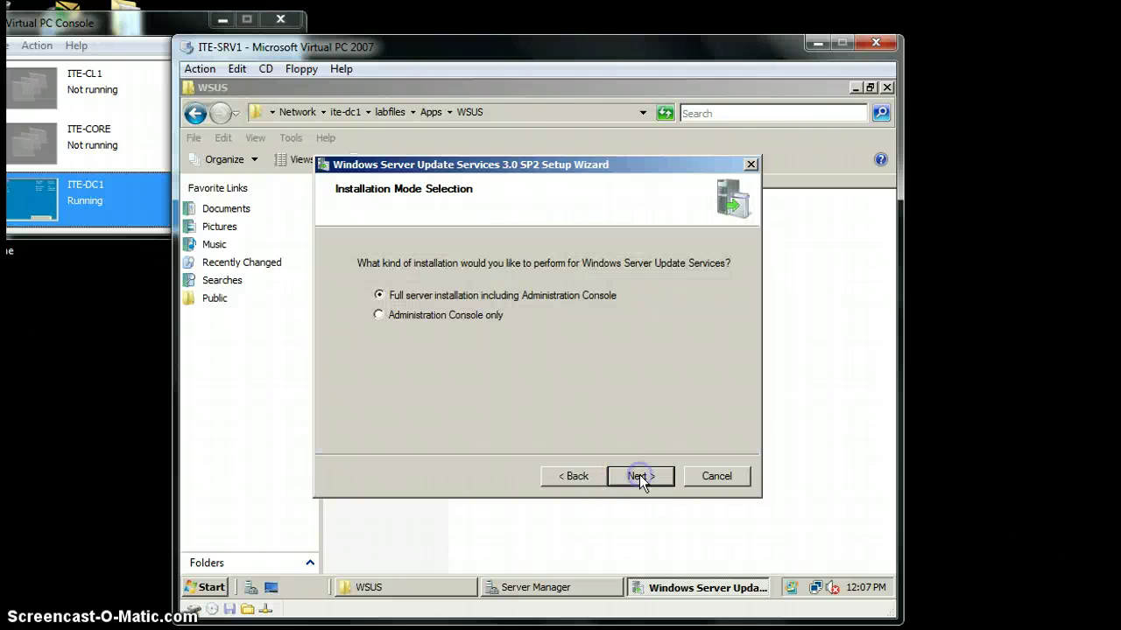
left_click(639, 475)
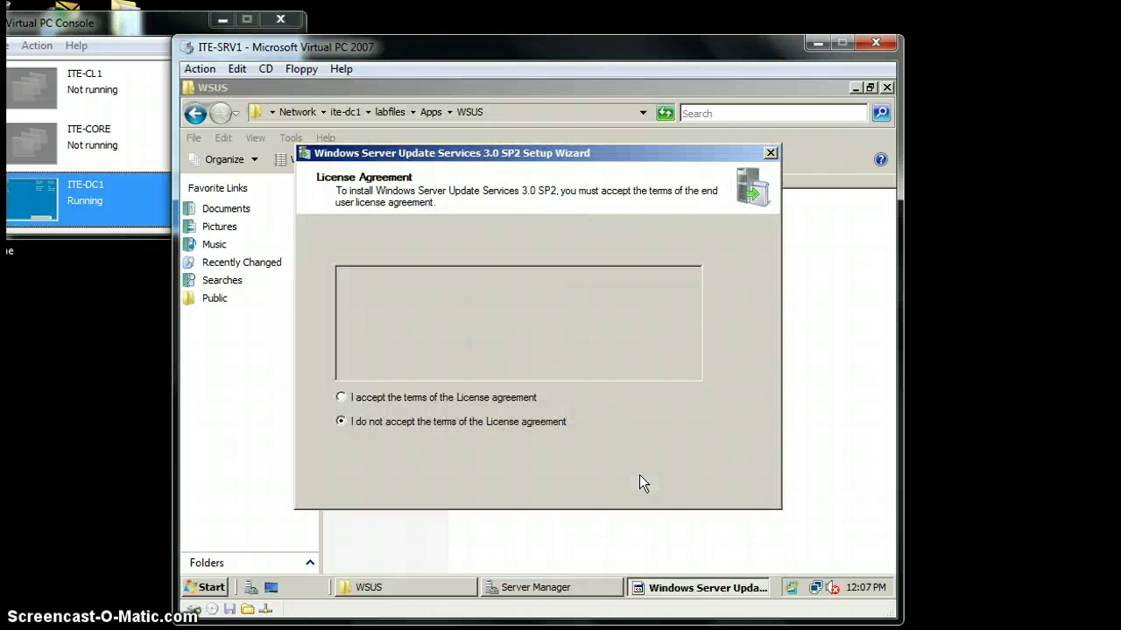
left_click(341, 397)
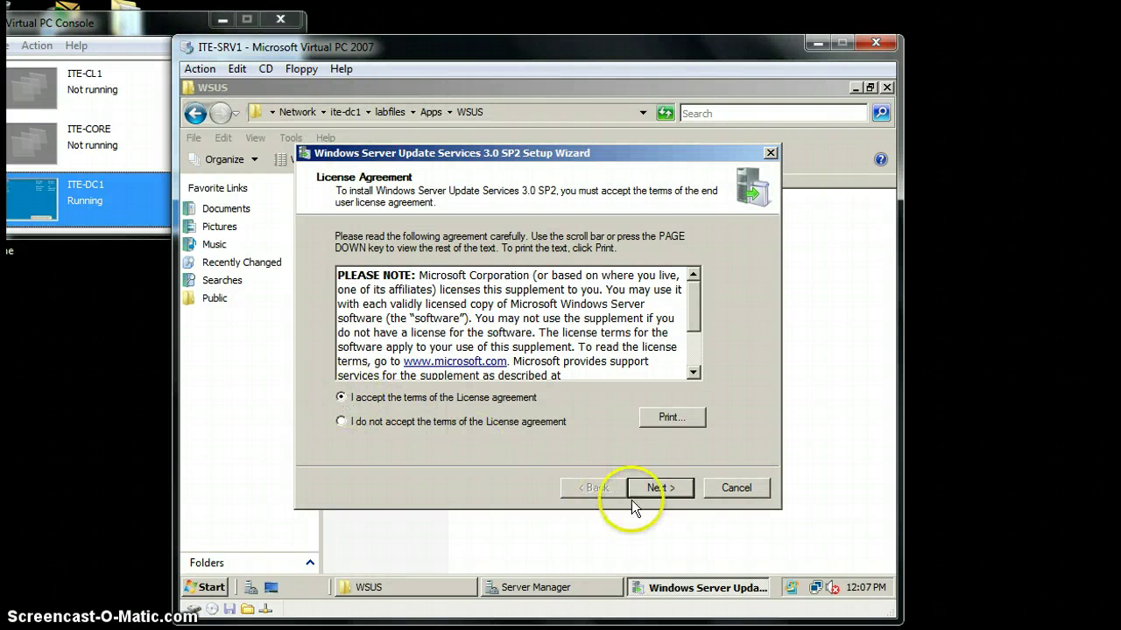
left_click(658, 490)
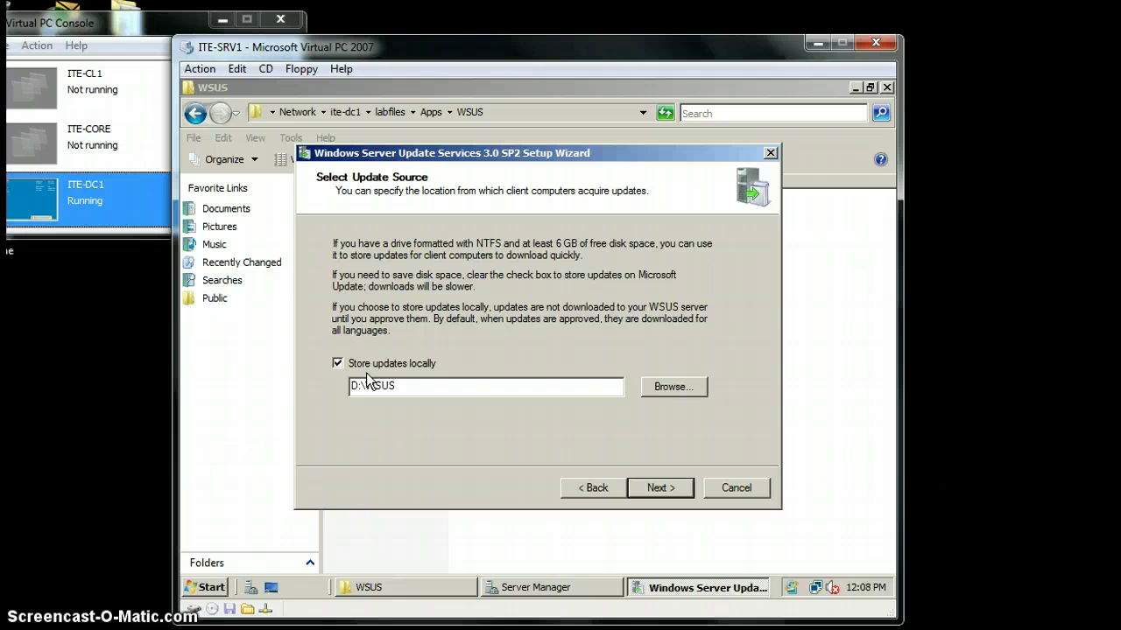
Step: Turn off local storage of updates and choose to install the Windows Internal Database on this computer in D:\WSUS
left_click(337, 364)
left_click(337, 364)
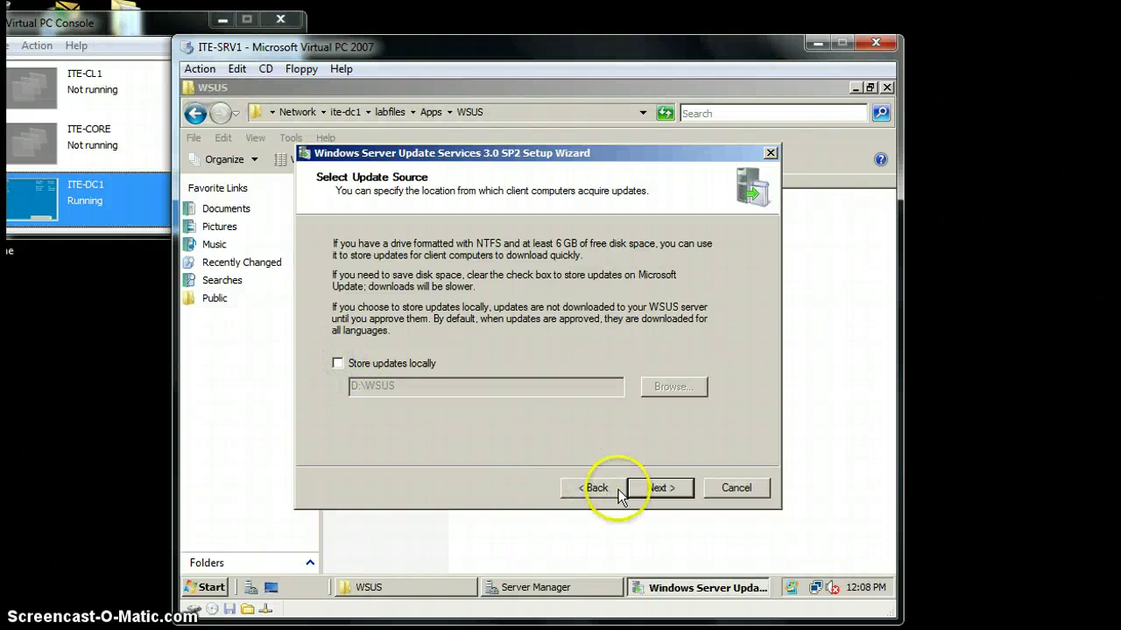
left_click(668, 487)
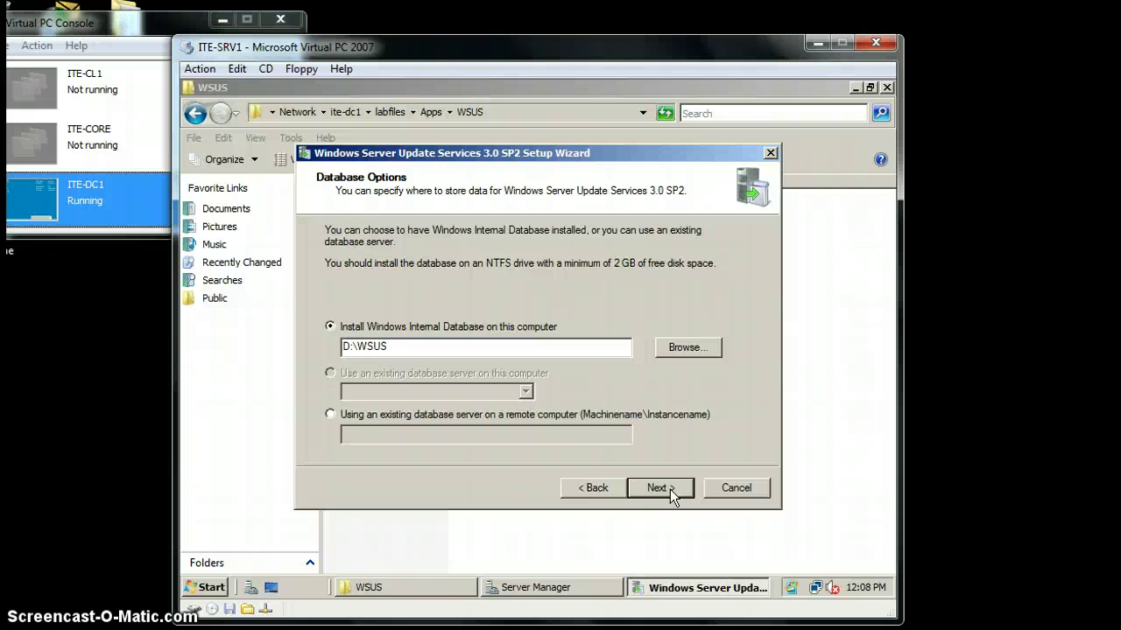
left_click(670, 489)
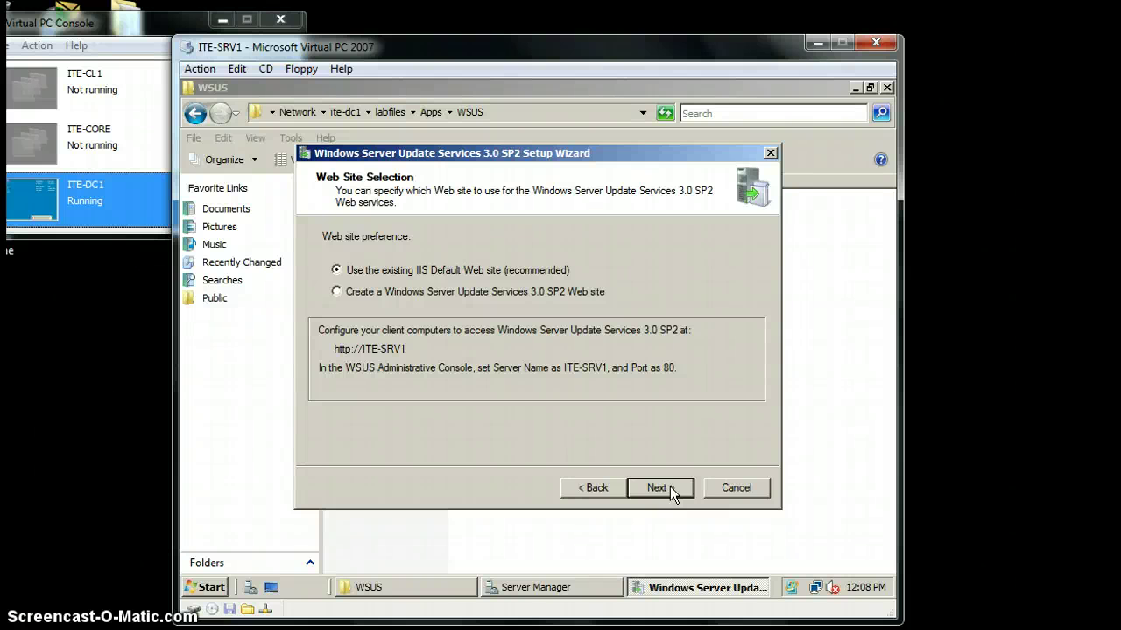
Step: Keep the existing IIS Default Web site for WSUS, run the installation and finish the setup wizard
left_click(669, 487)
left_click(671, 487)
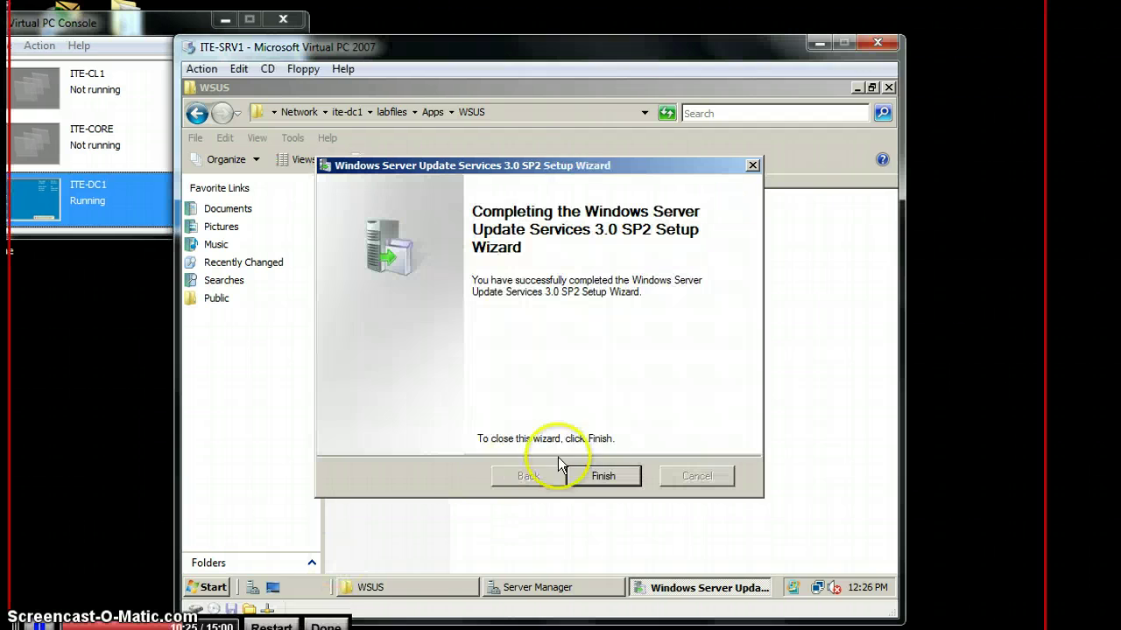
left_click(605, 476)
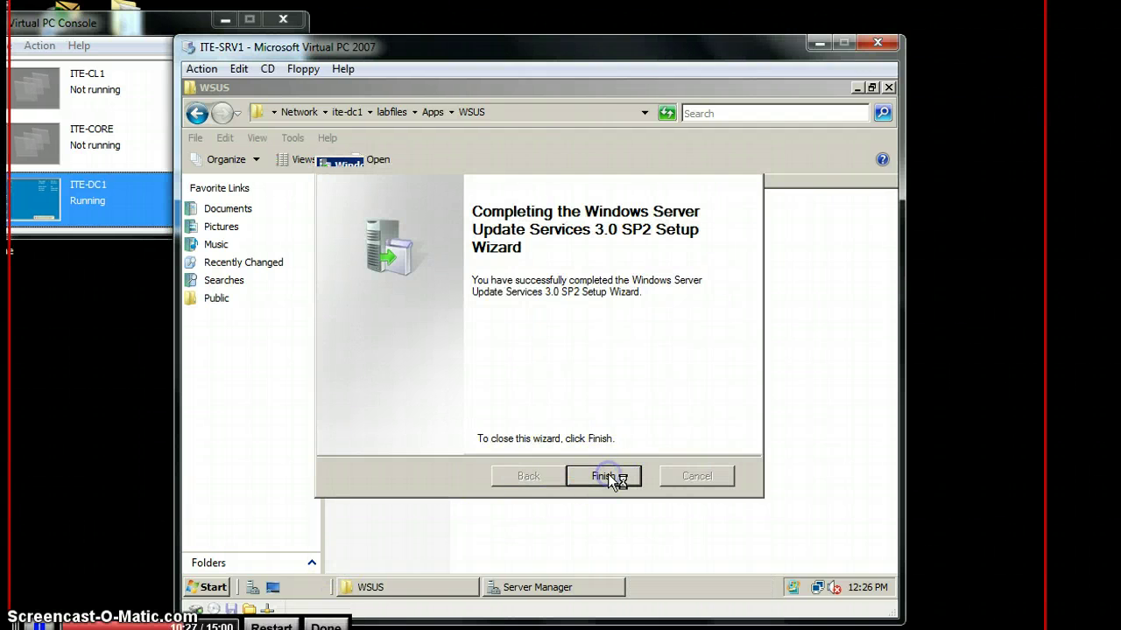
left_click(547, 473)
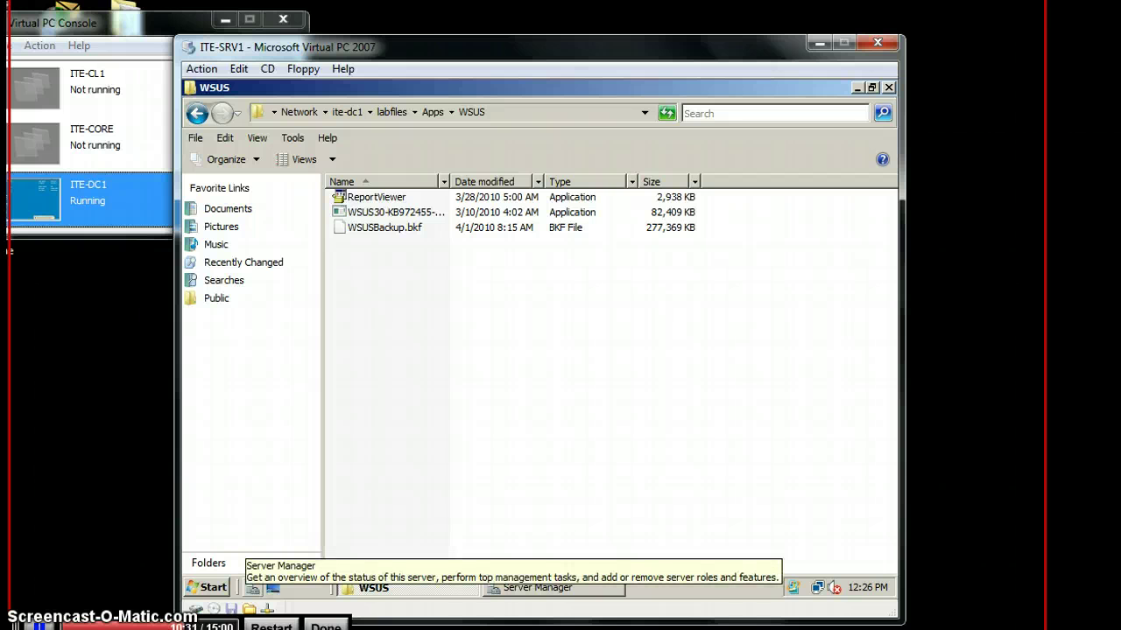
left_click(171, 484)
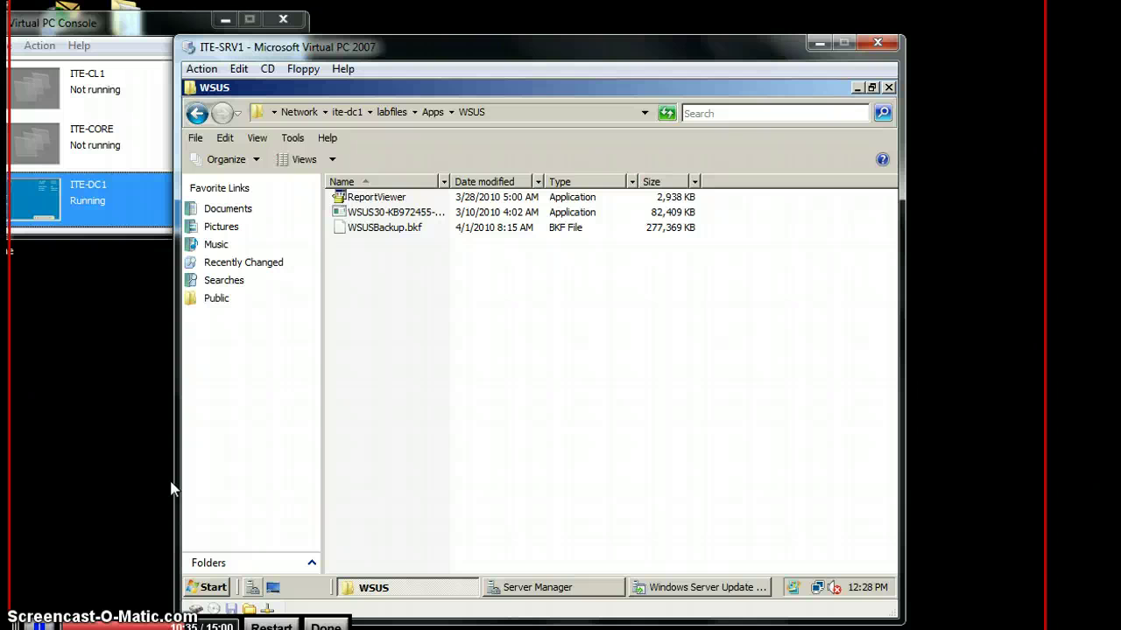
Step: Bring up the Windows Server Update Services Configuration Wizard and cancel it without configuring anything
left_click(680, 598)
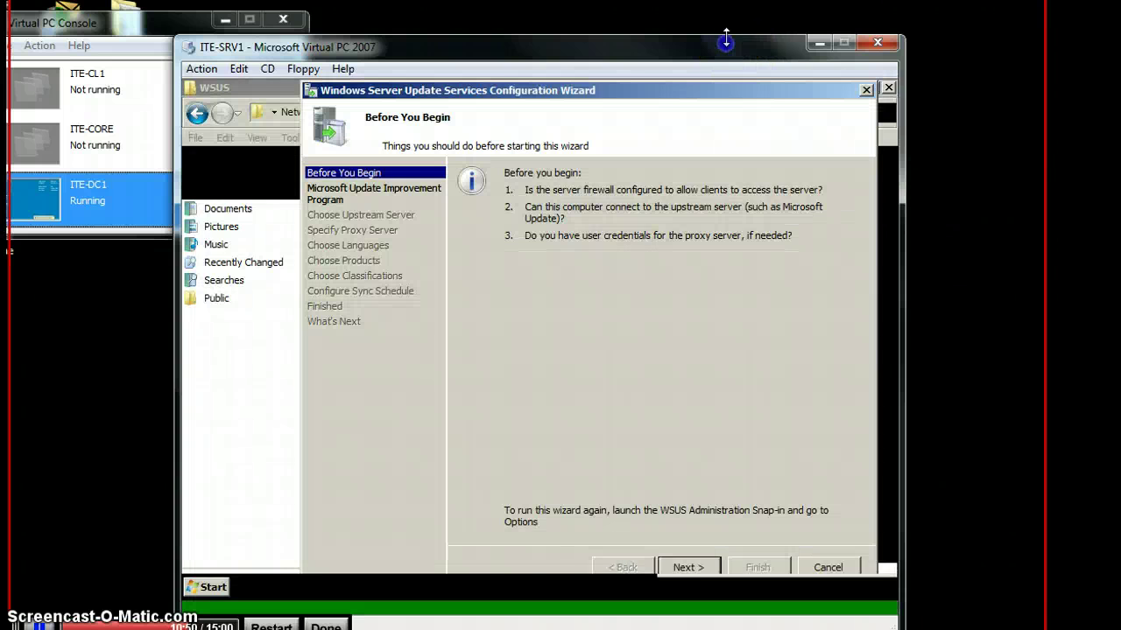
left_click_drag(726, 39, 726, 37)
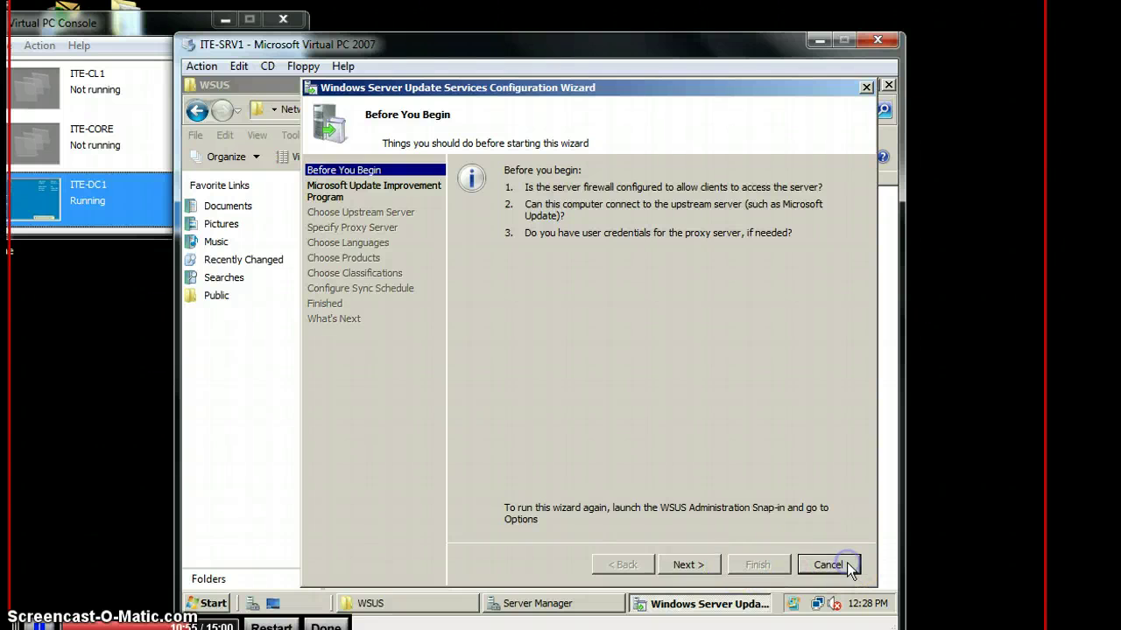
left_click(847, 563)
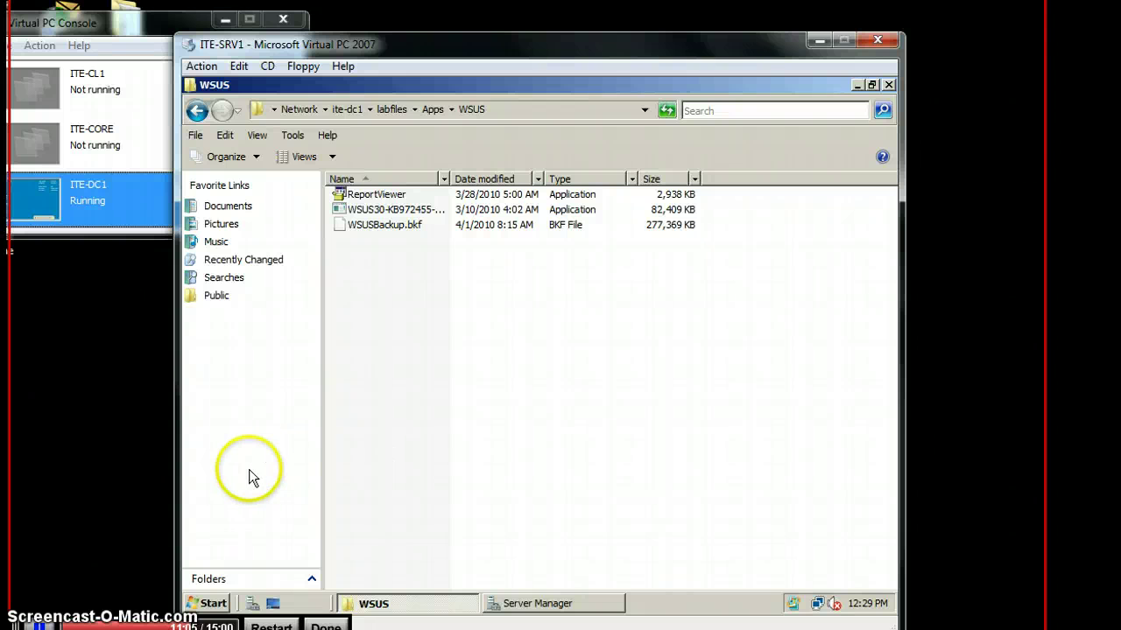
Step: Open the Windows Server Update Services console from the administrative tools on ITE-SRV1
left_click(212, 603)
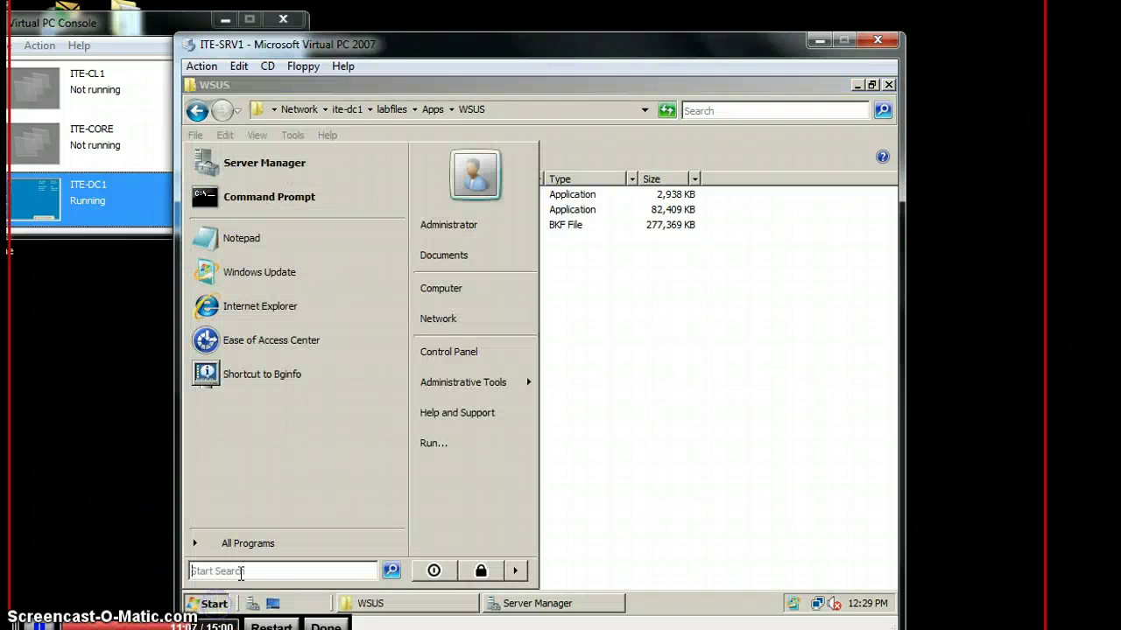
left_click(241, 572)
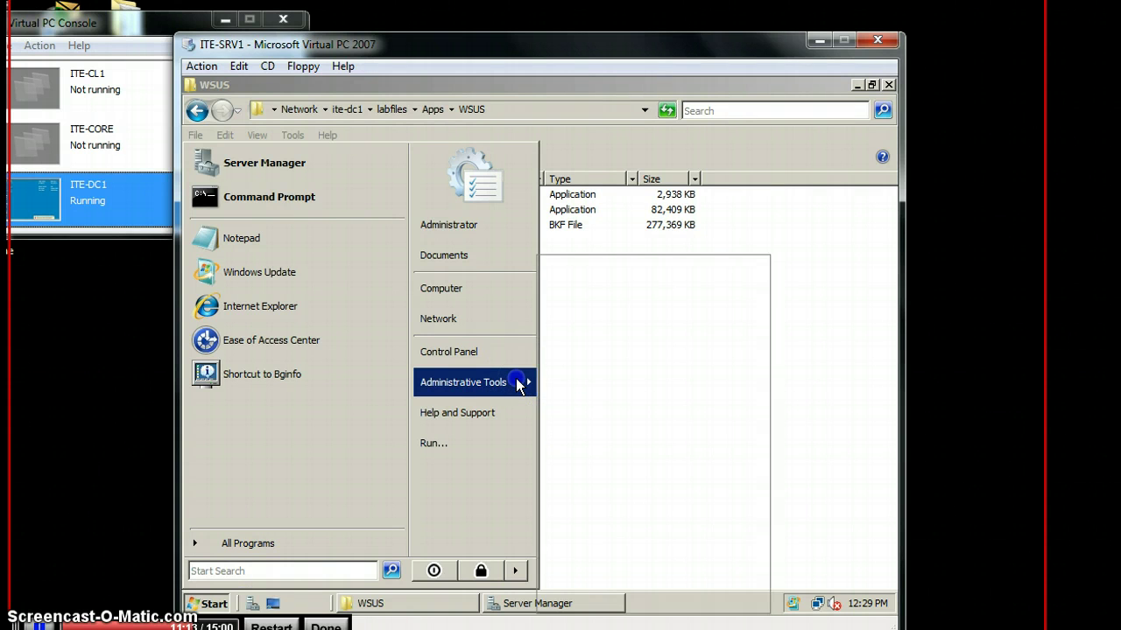
left_click(517, 382)
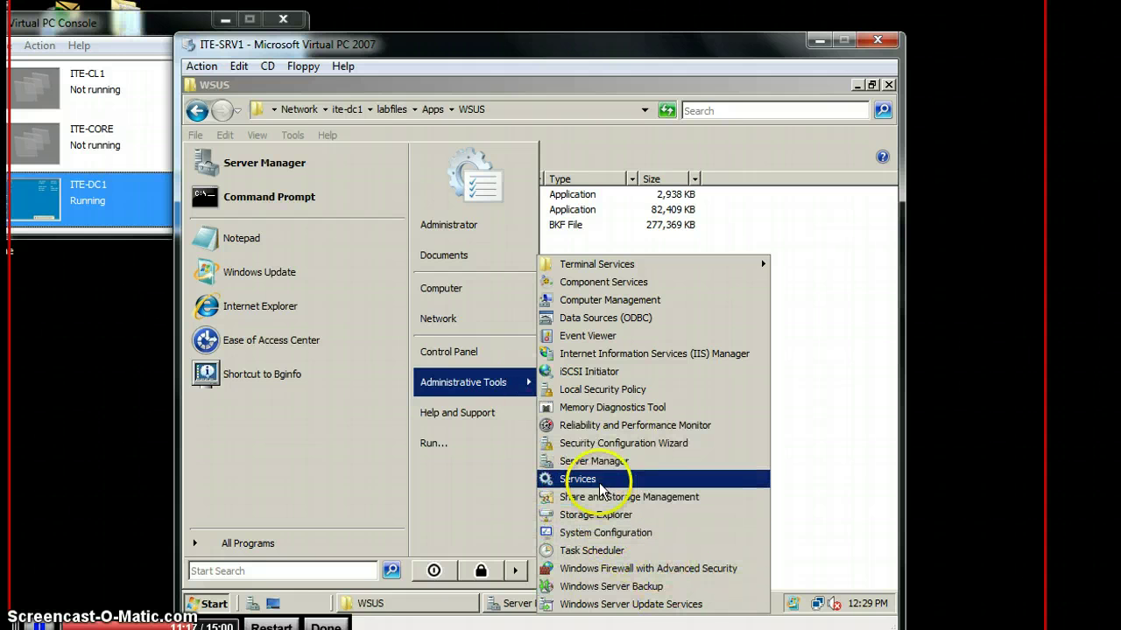
left_click(637, 604)
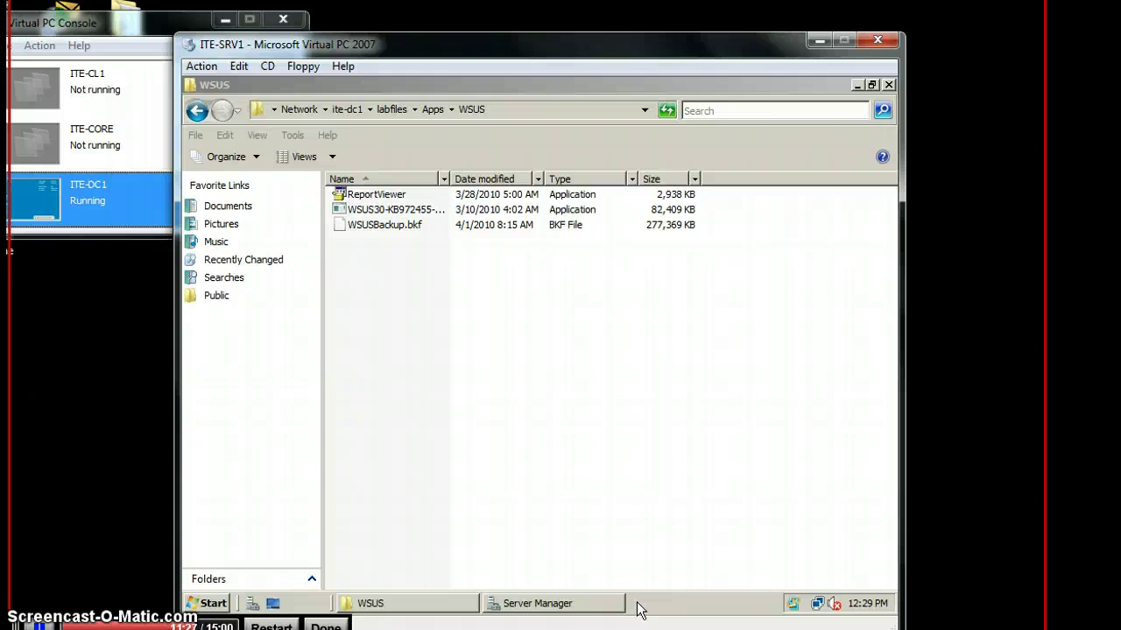
left_click(659, 457)
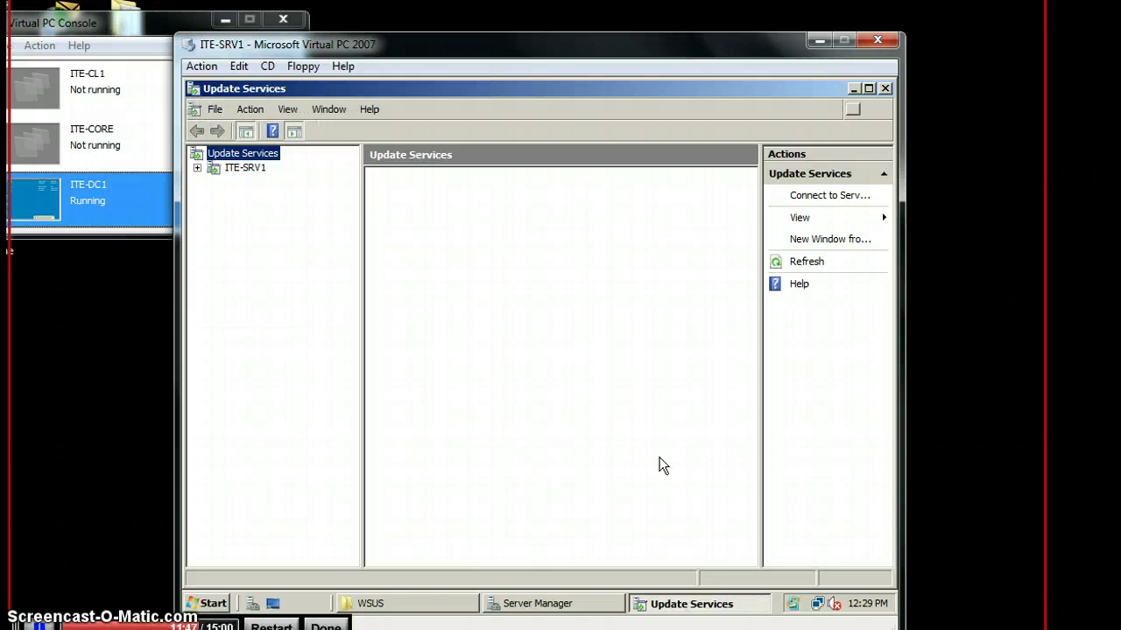
Step: Load the ITE-SRV1 server in the console and open its Update Source and Proxy Server options
left_click(235, 169)
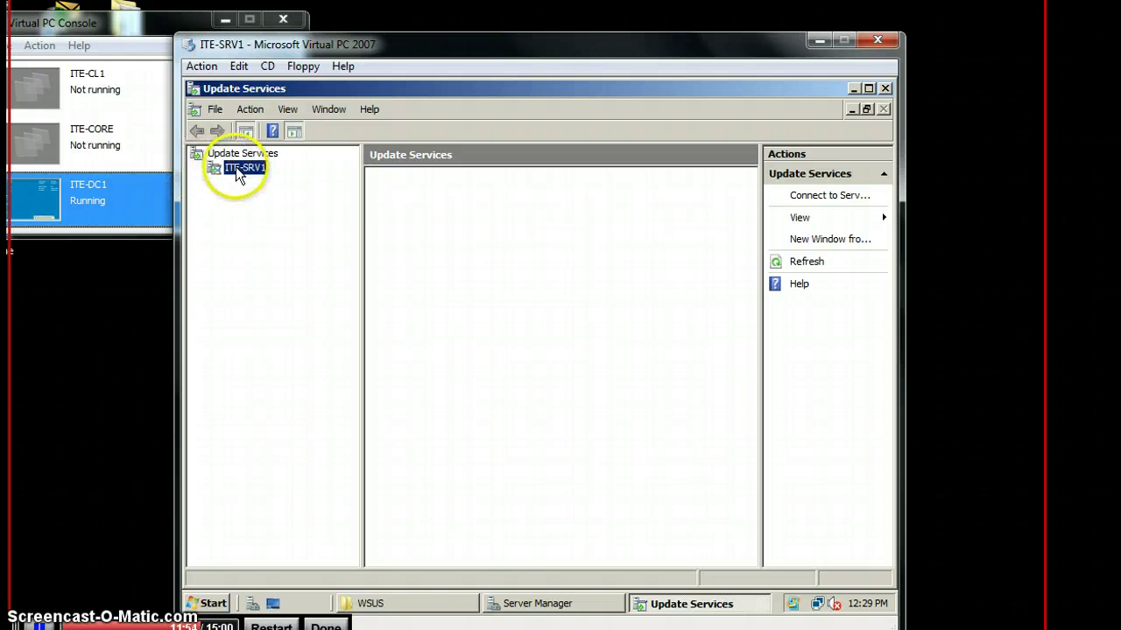
right_click(235, 166)
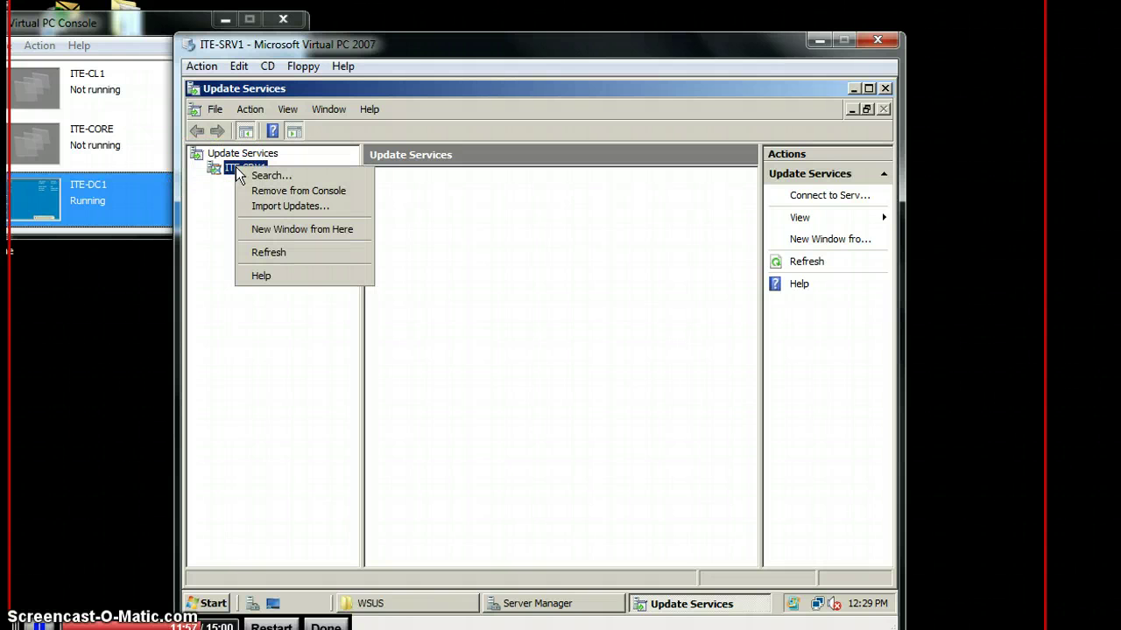
left_click(215, 232)
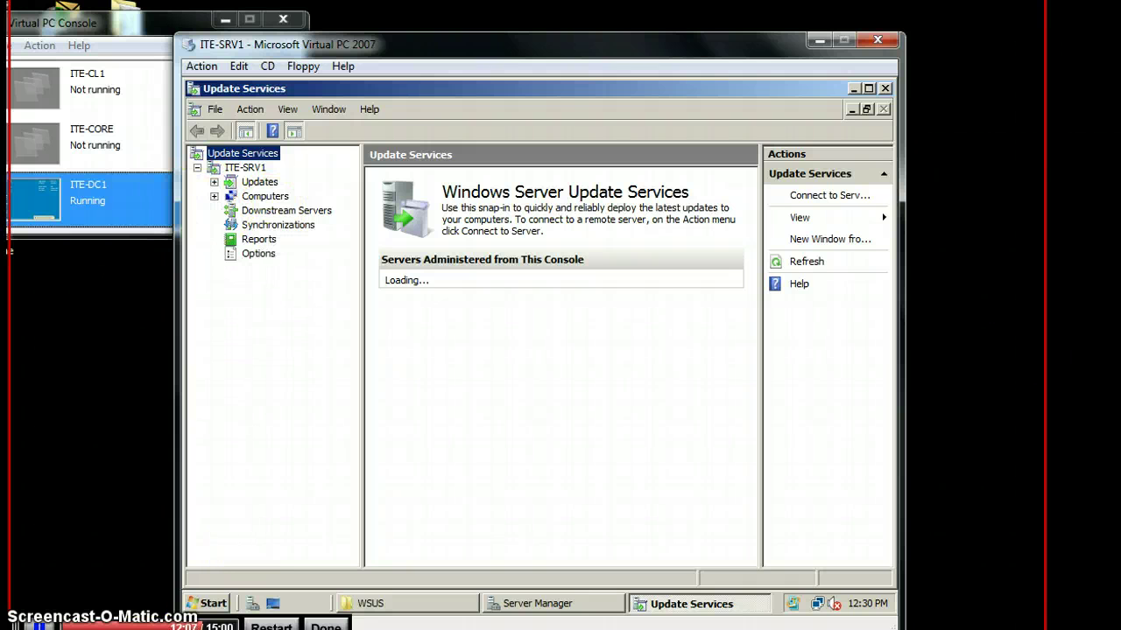
left_click(259, 254)
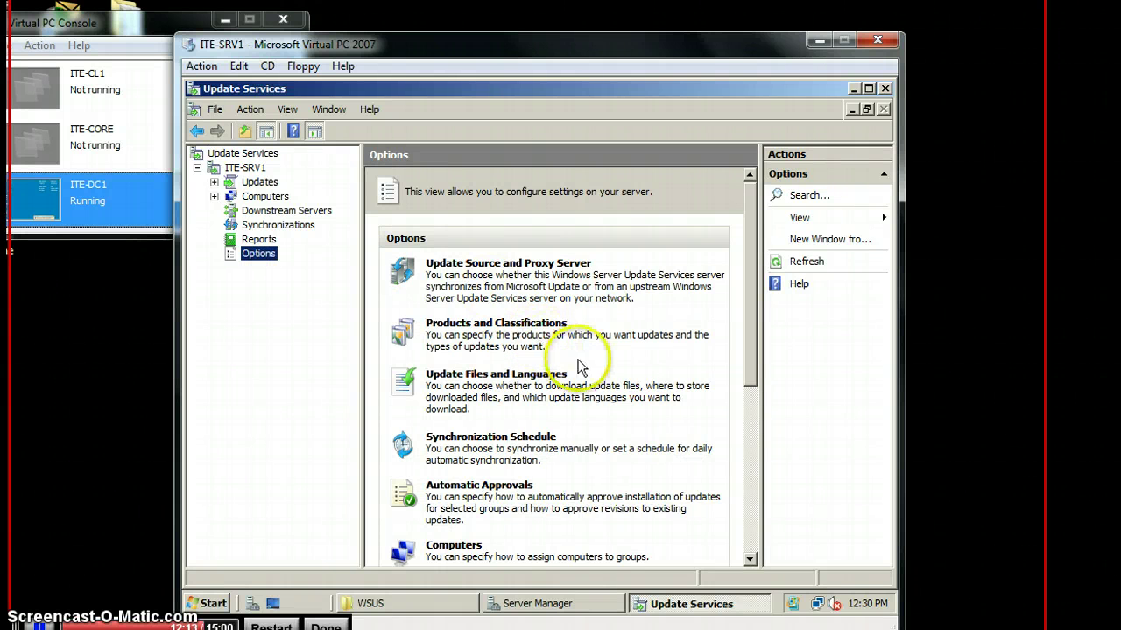
mouse_move(750, 375)
left_mouse_down()
mouse_move(754, 406)
mouse_move(755, 385)
left_mouse_up()
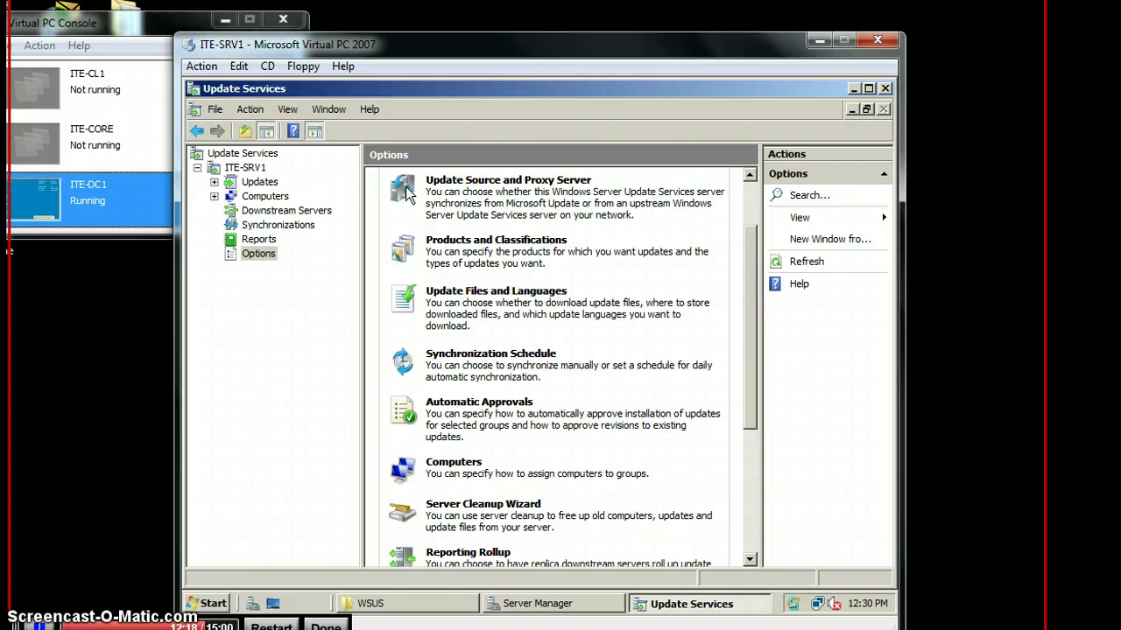
left_click(487, 184)
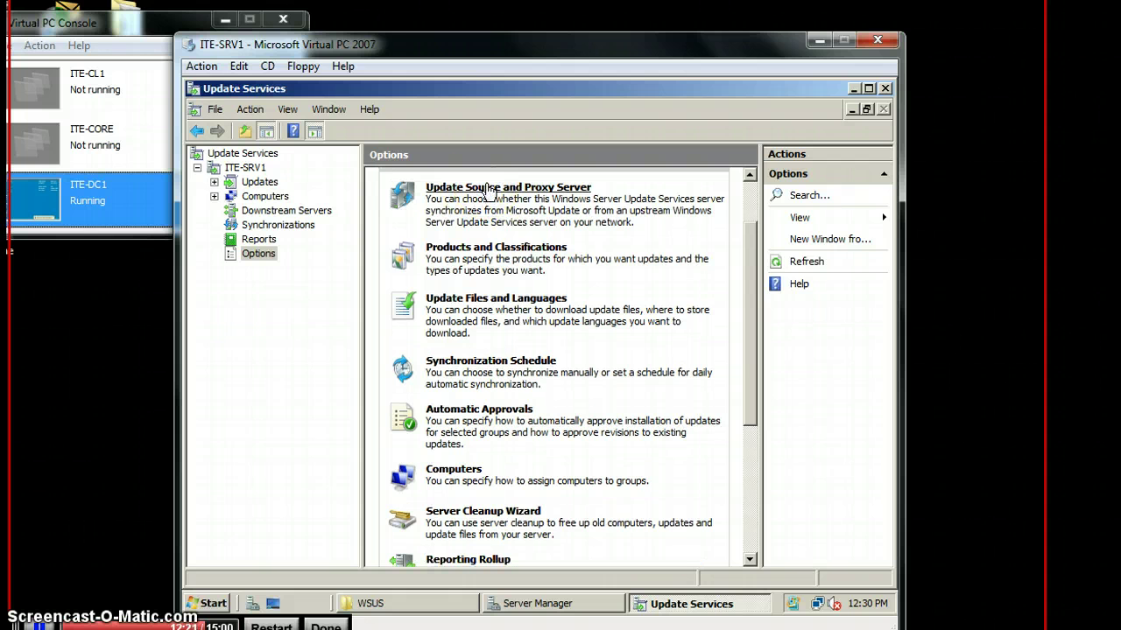
left_click(487, 191)
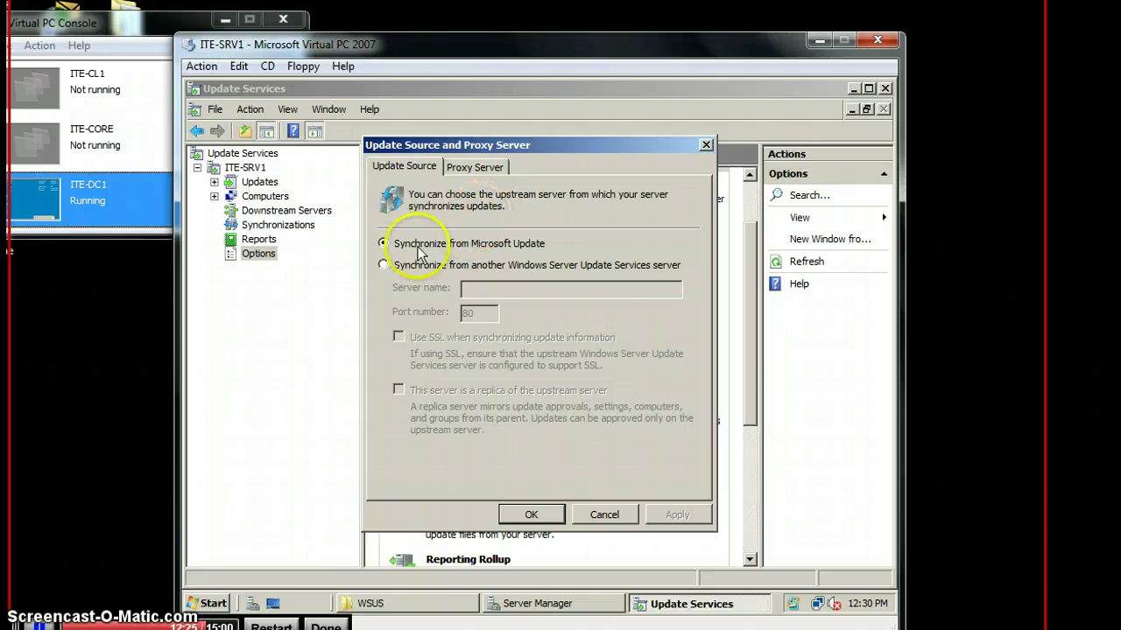
Step: Set synchronization from another WSUS server named ite-dc1 and make this server a replica of that upstream server
left_click(385, 264)
left_click(520, 293)
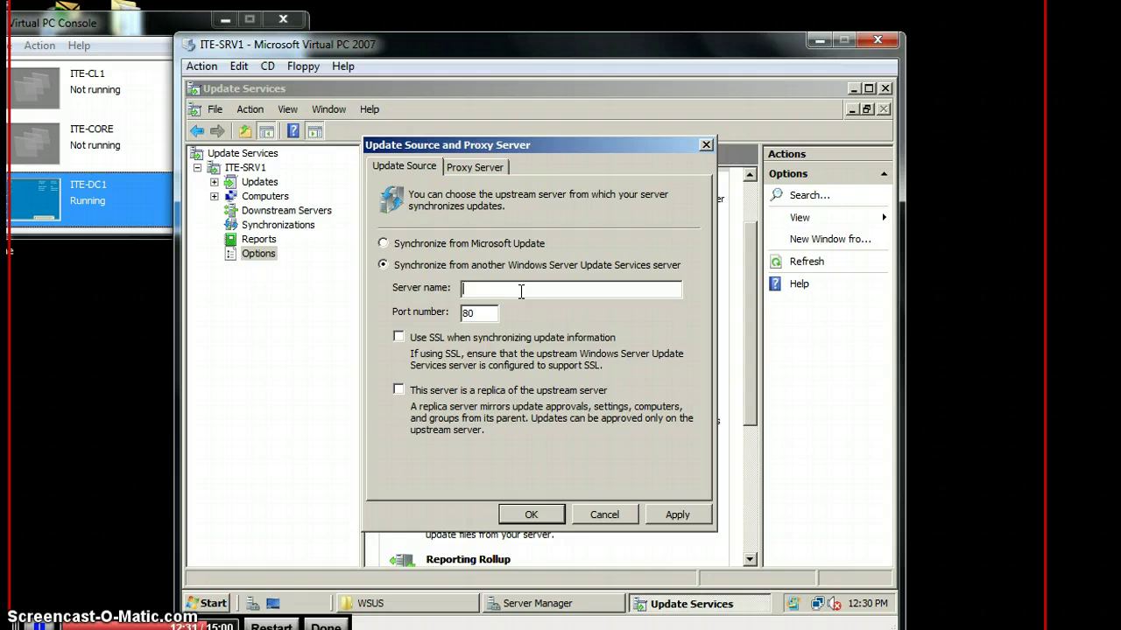
type("ite-dc1")
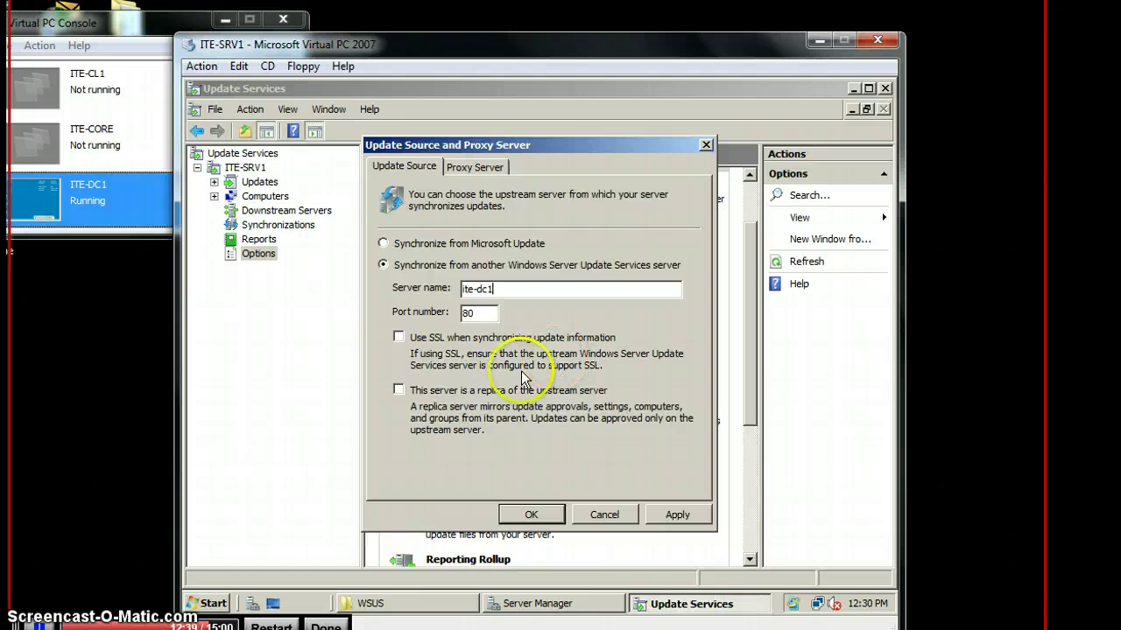
left_click(403, 391)
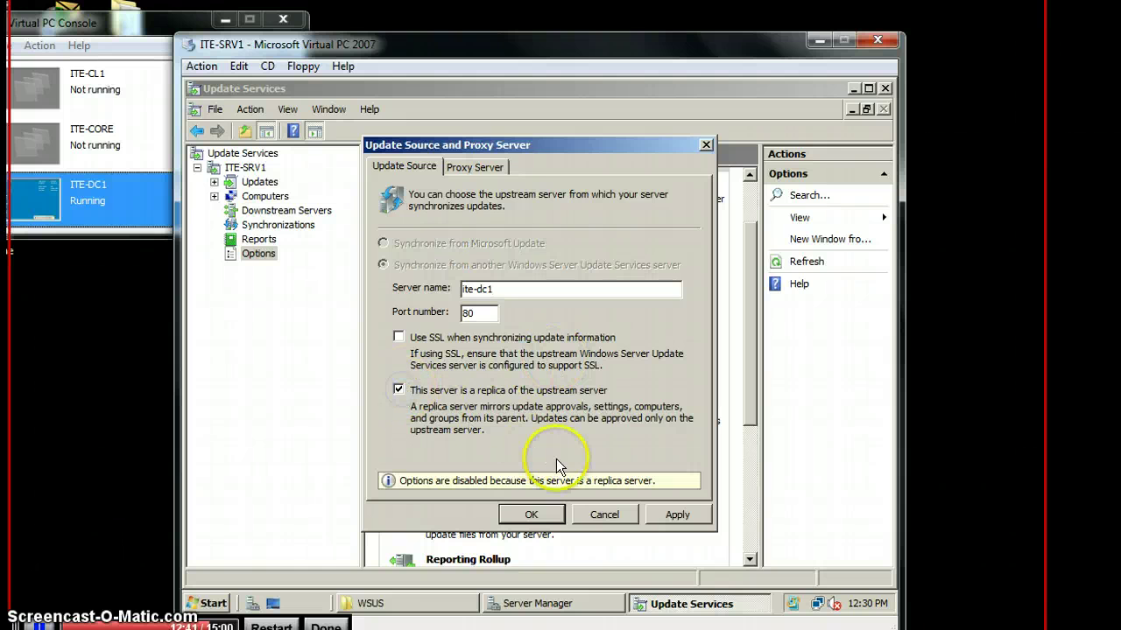
left_click(532, 515)
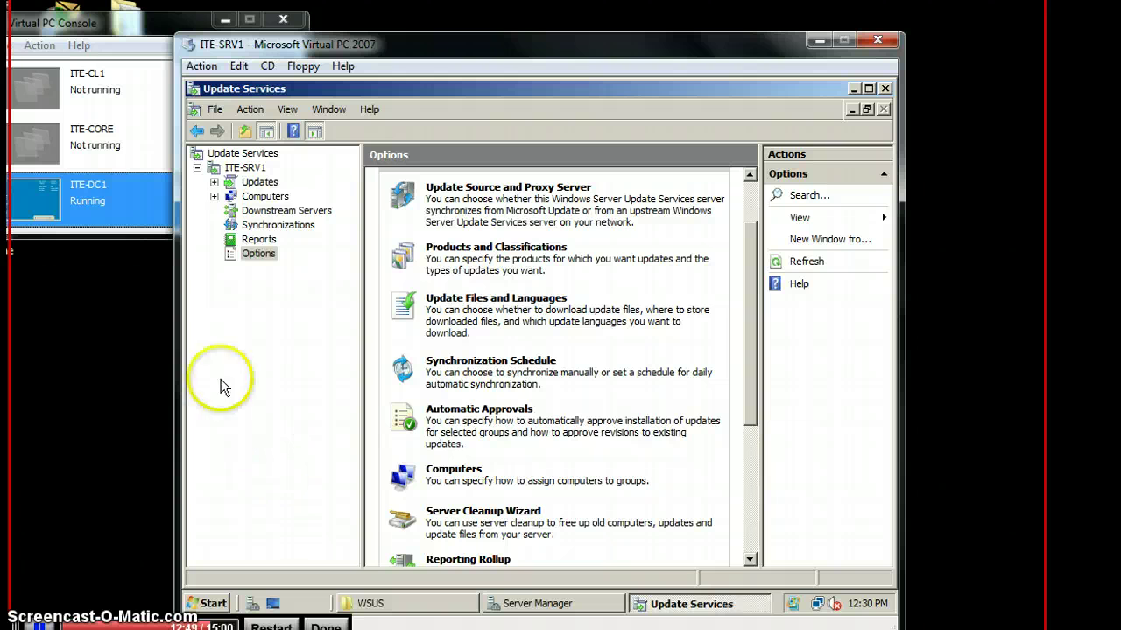
Step: Start a manual synchronization of ITE-SRV1 with its upstream server
right_click(257, 225)
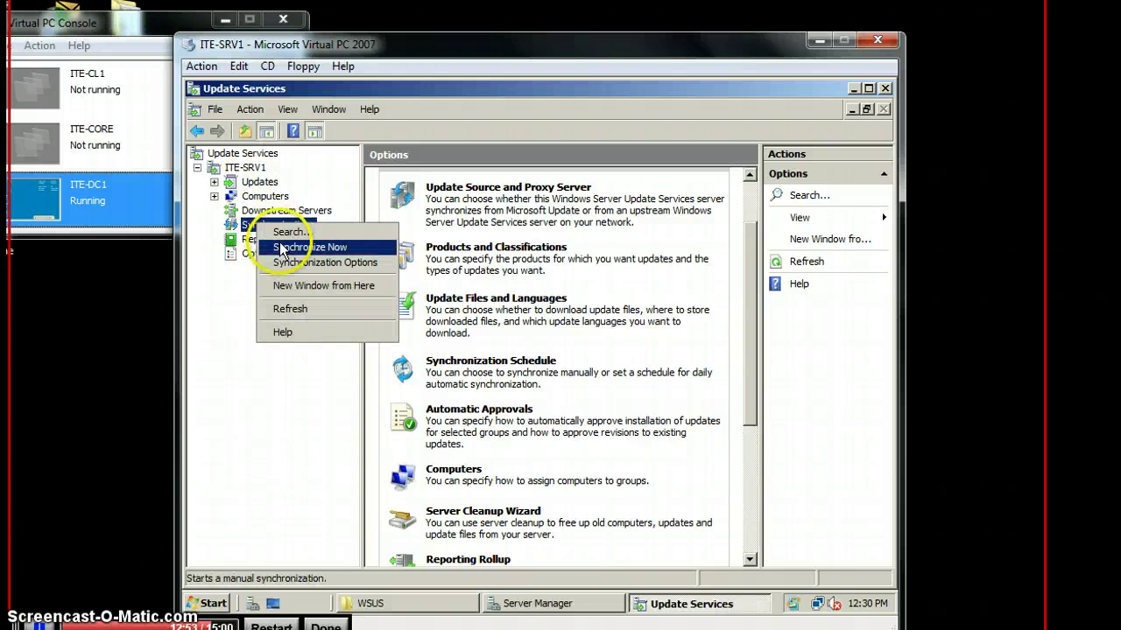
left_click(282, 245)
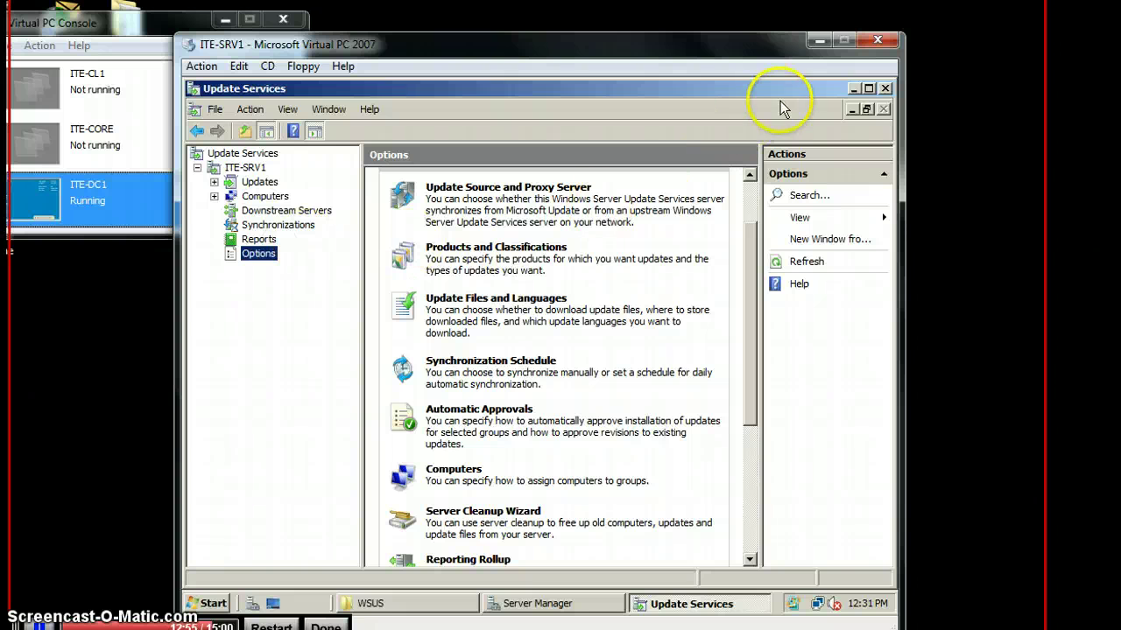
Step: Close the Update Services console on ITE-SRV1 and switch to the ITE-DC1 virtual machine
left_click(886, 89)
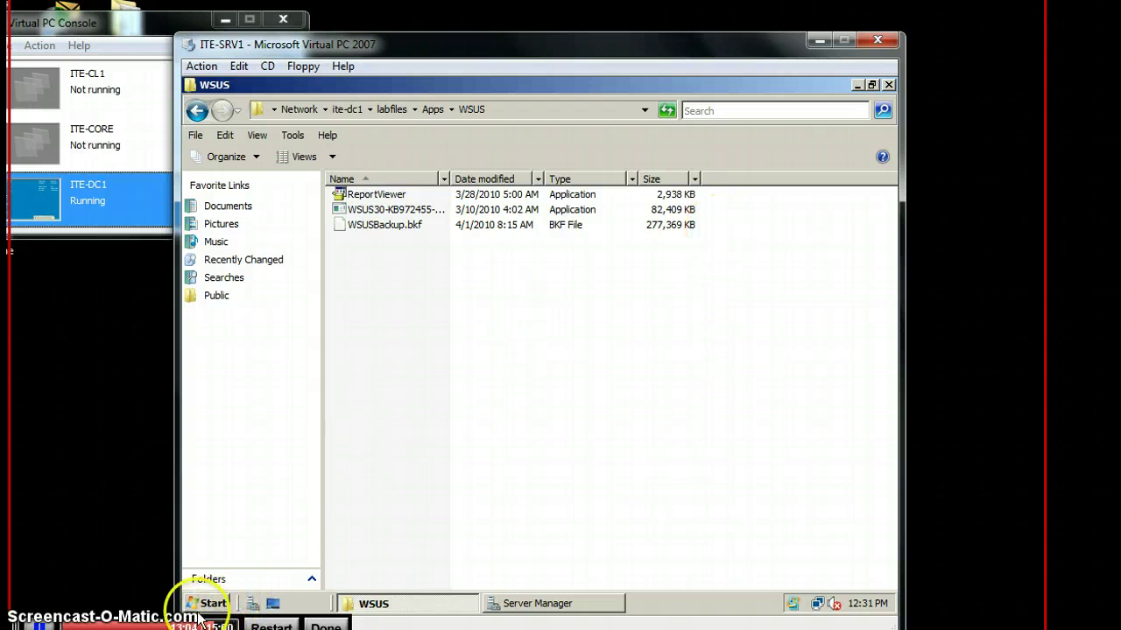
left_click(98, 597)
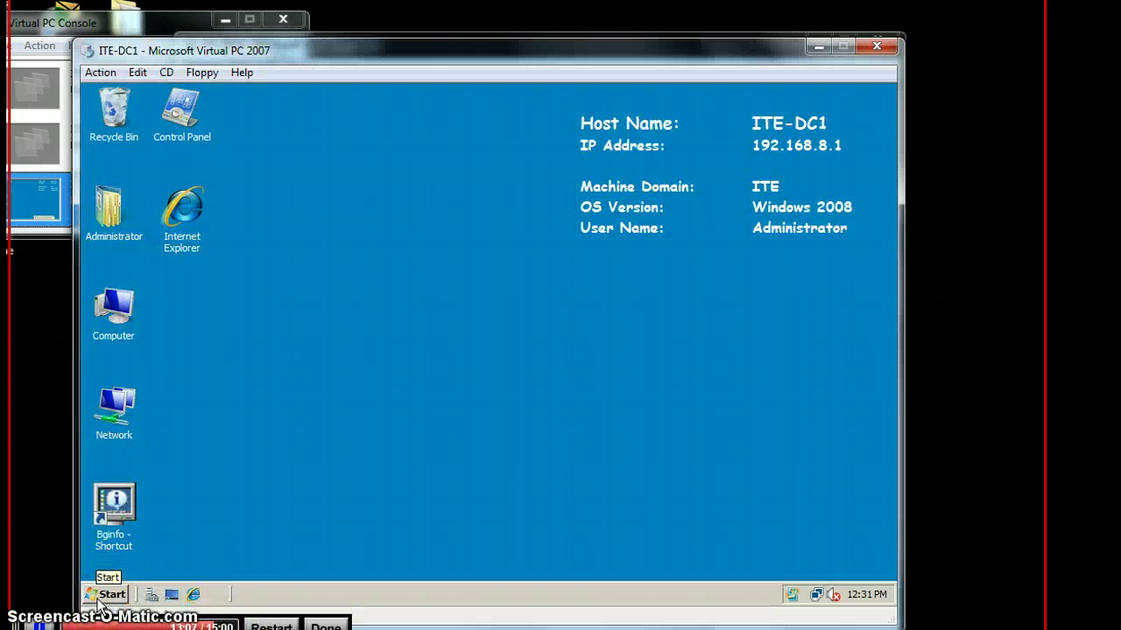
left_click(114, 597)
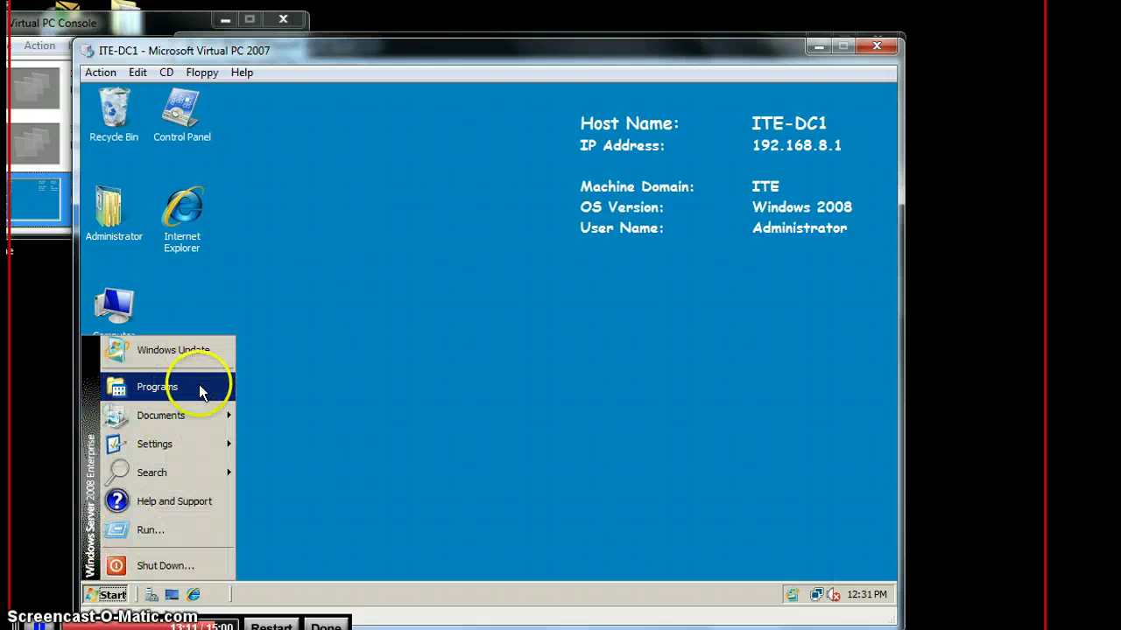
left_click(200, 386)
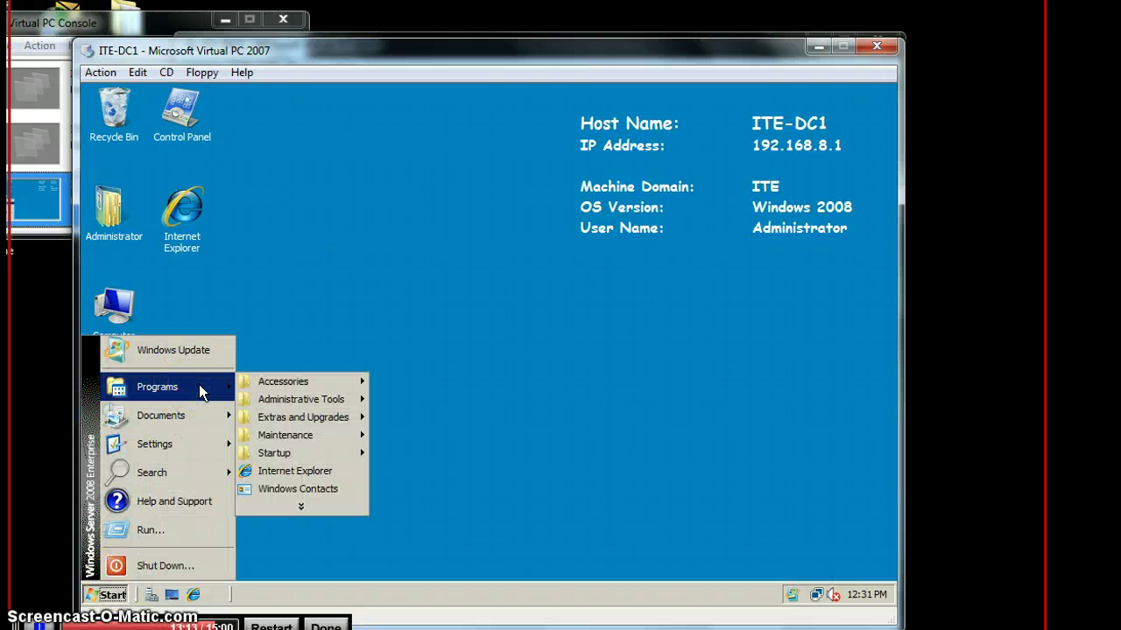
left_click_drag(201, 390, 290, 408)
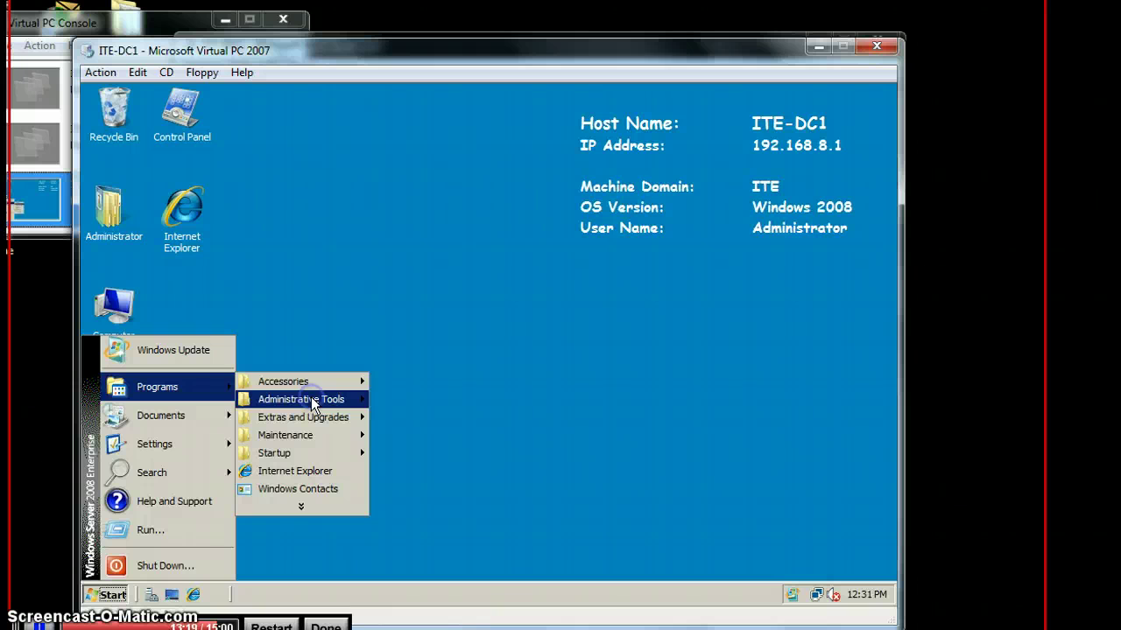
left_click_drag(331, 399, 349, 401)
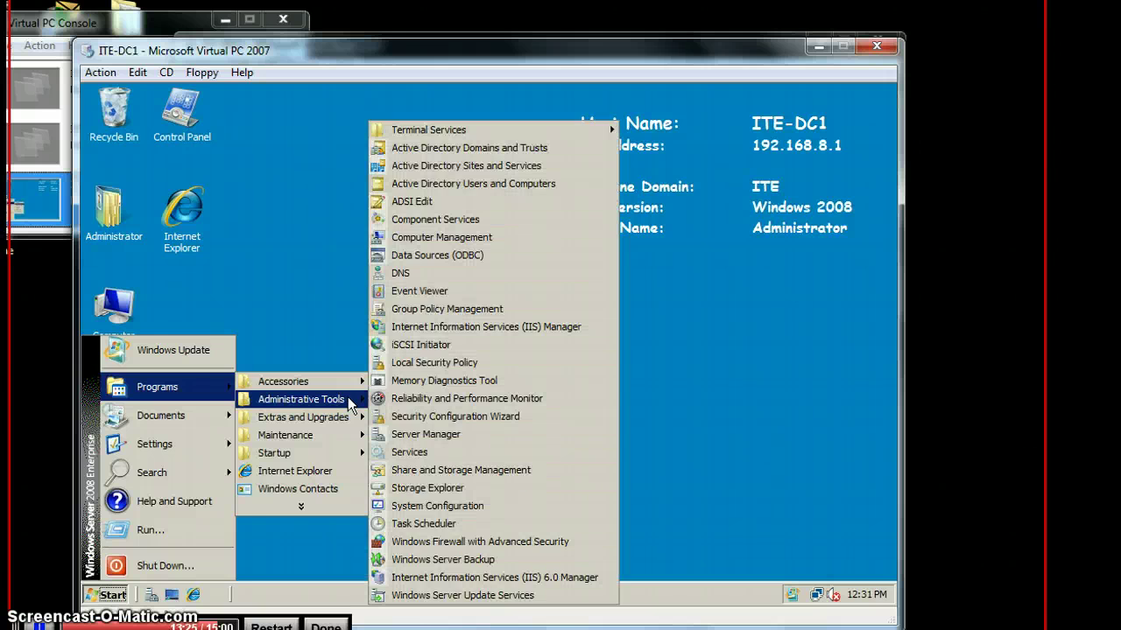
left_click(349, 405)
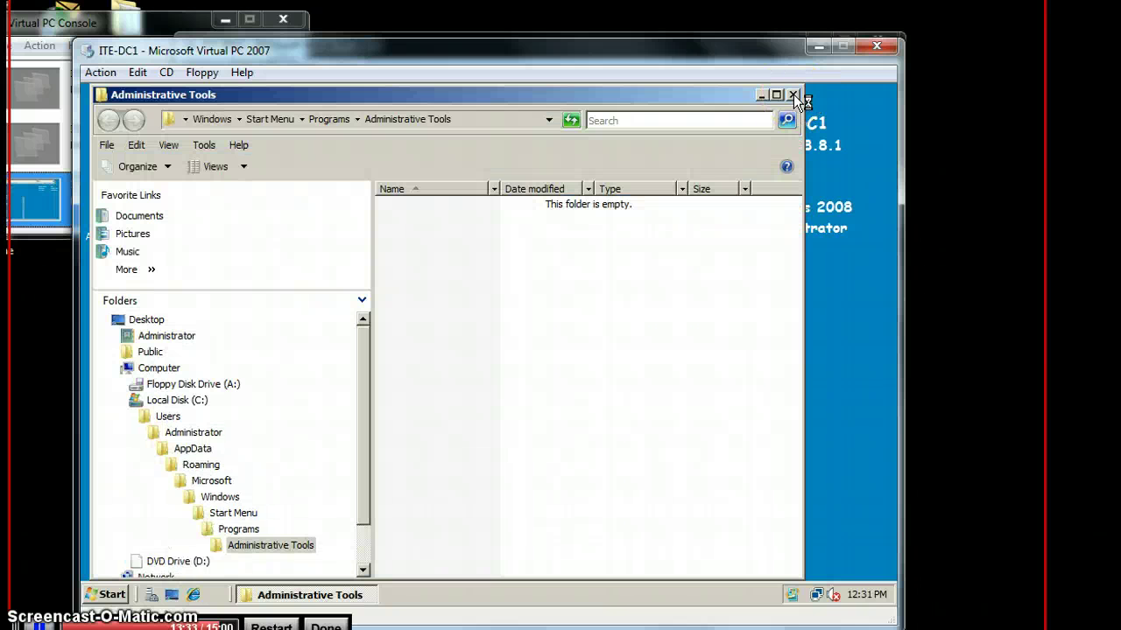
left_click(793, 94)
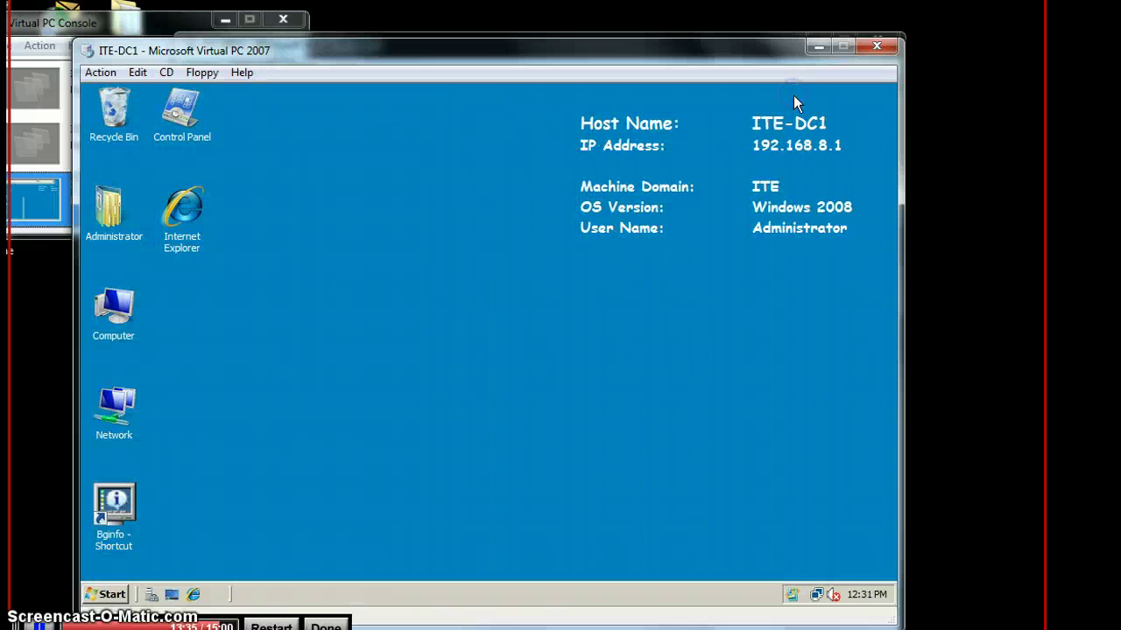
Step: Open the Windows Server Update Services console on ITE-DC1
left_click(112, 595)
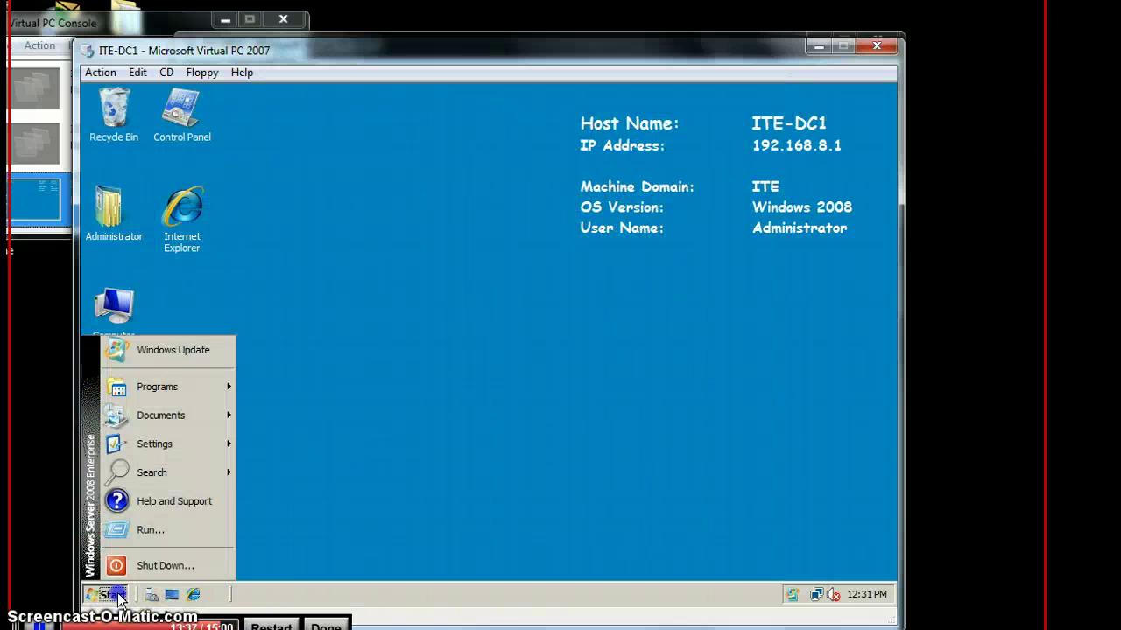
left_click(112, 596)
left_click(112, 595)
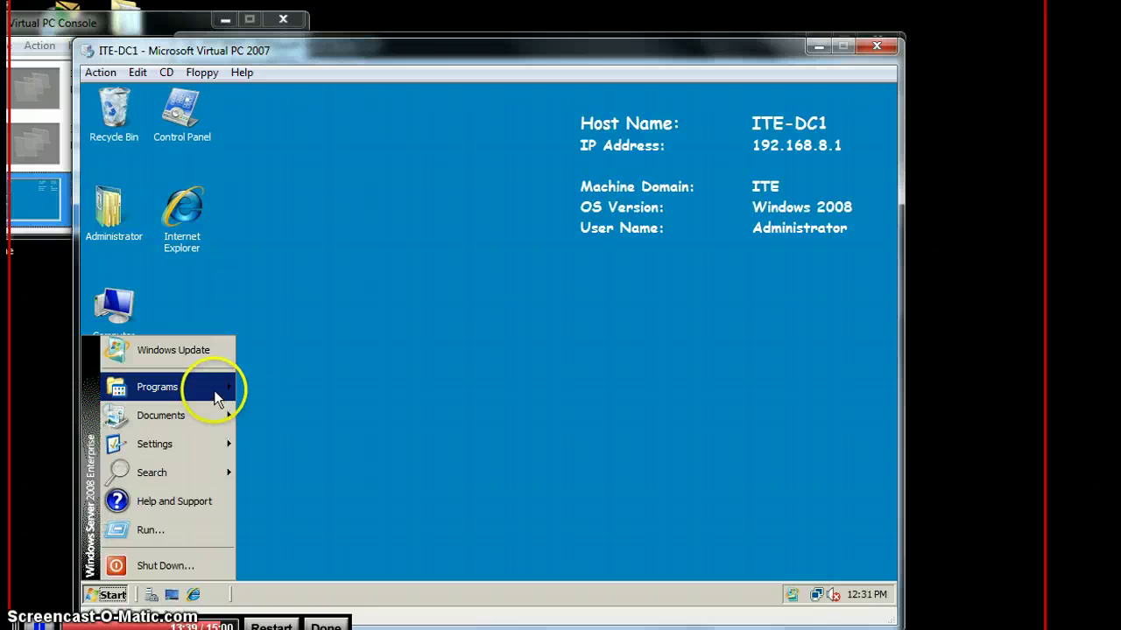
mouse_move(218, 391)
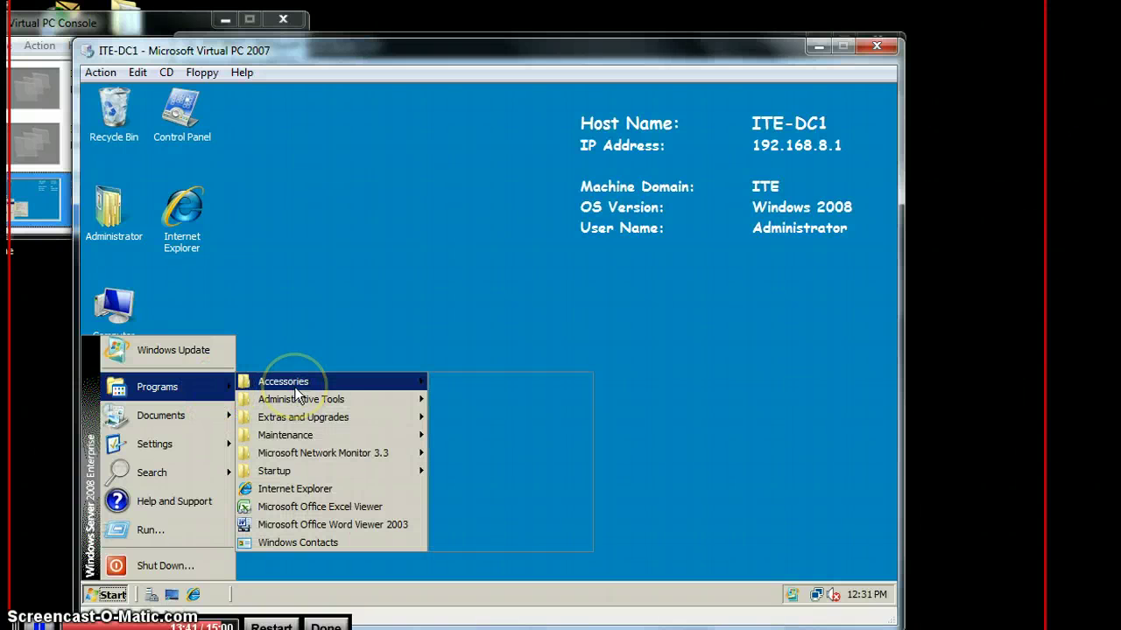
mouse_move(300, 404)
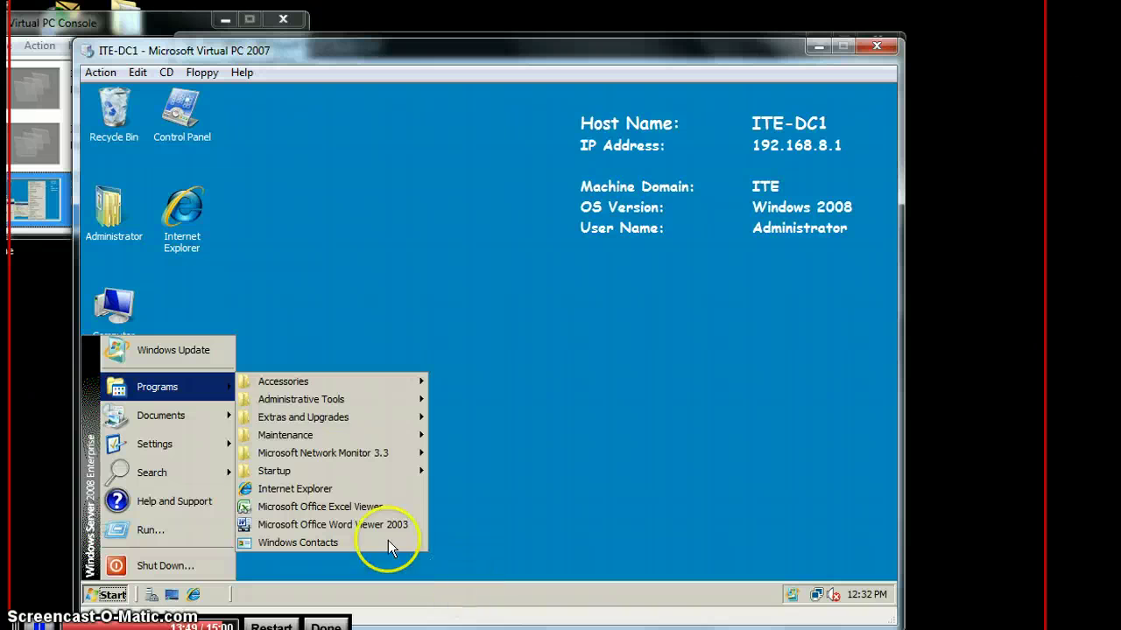
mouse_move(338, 399)
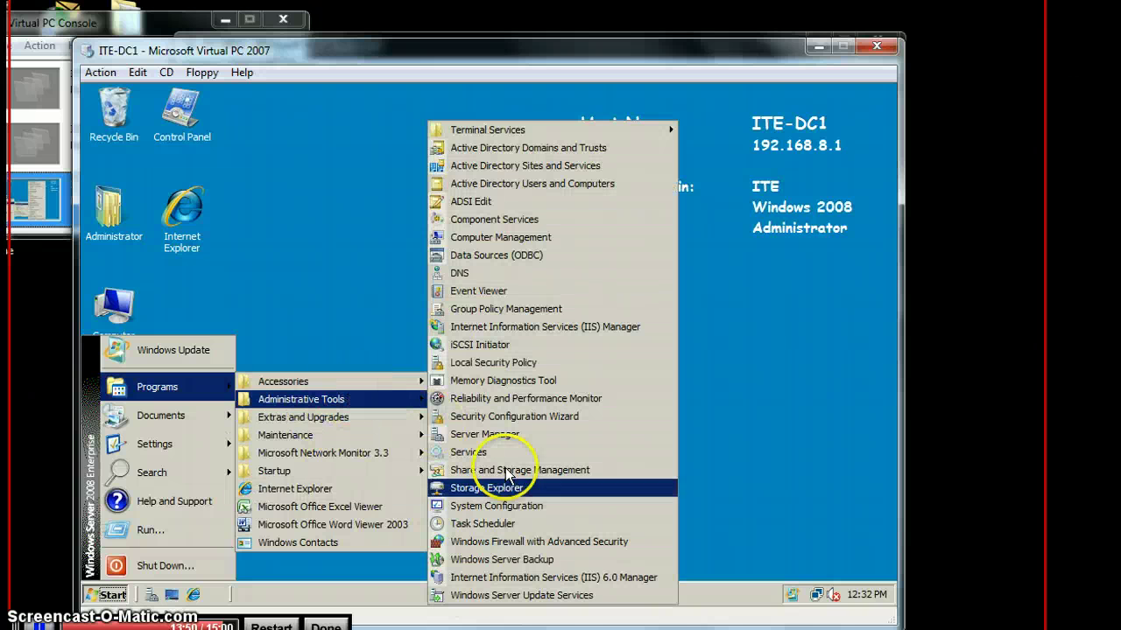
left_click(565, 595)
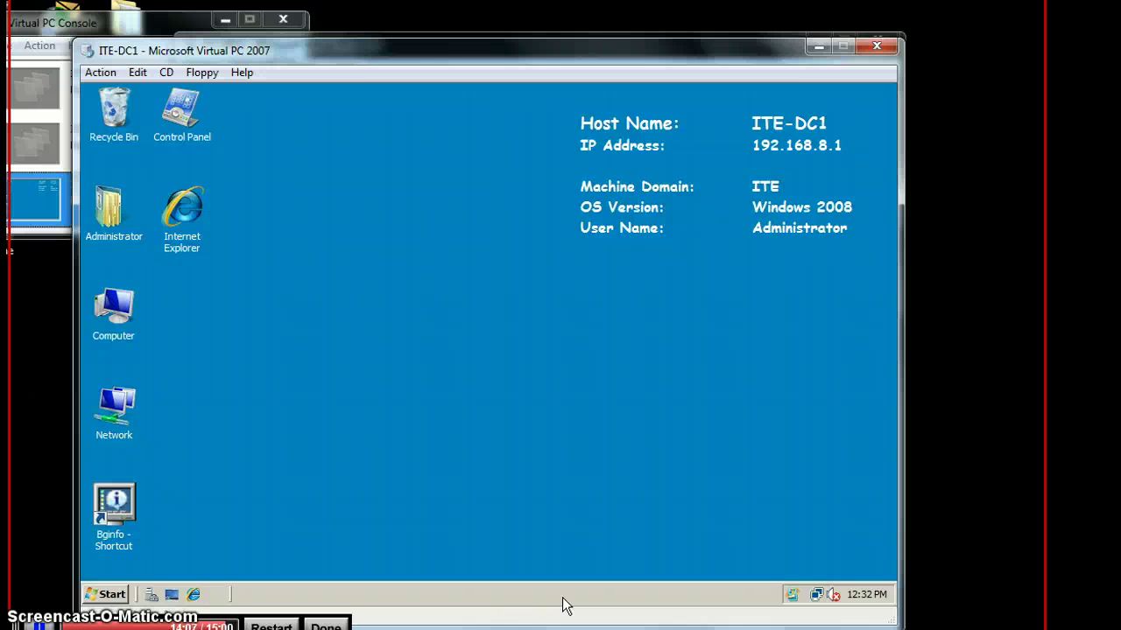
left_click(410, 599)
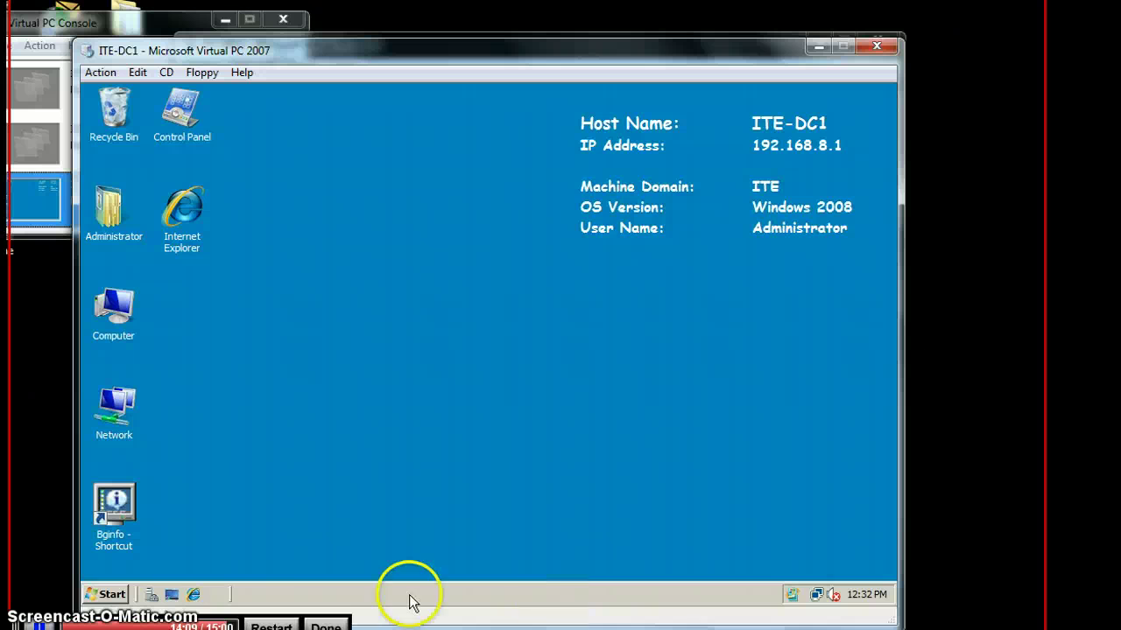
Step: Show the downstream servers of ITE-DC1 to check the entry for ITE-SRV1
left_click(187, 221)
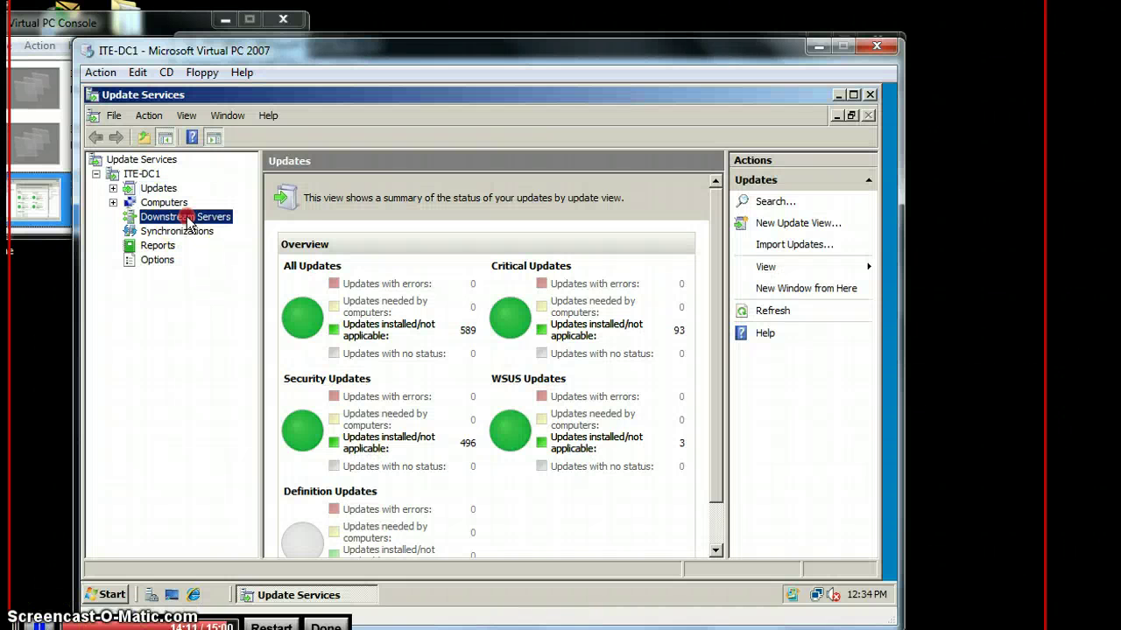
right_click(187, 223)
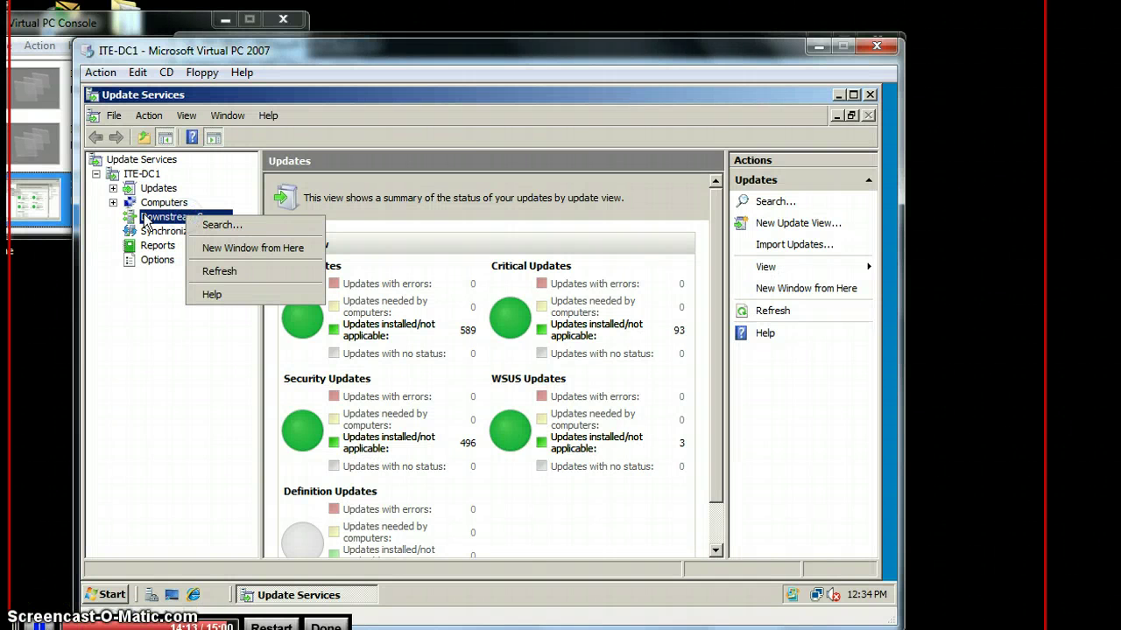
right_click(149, 219)
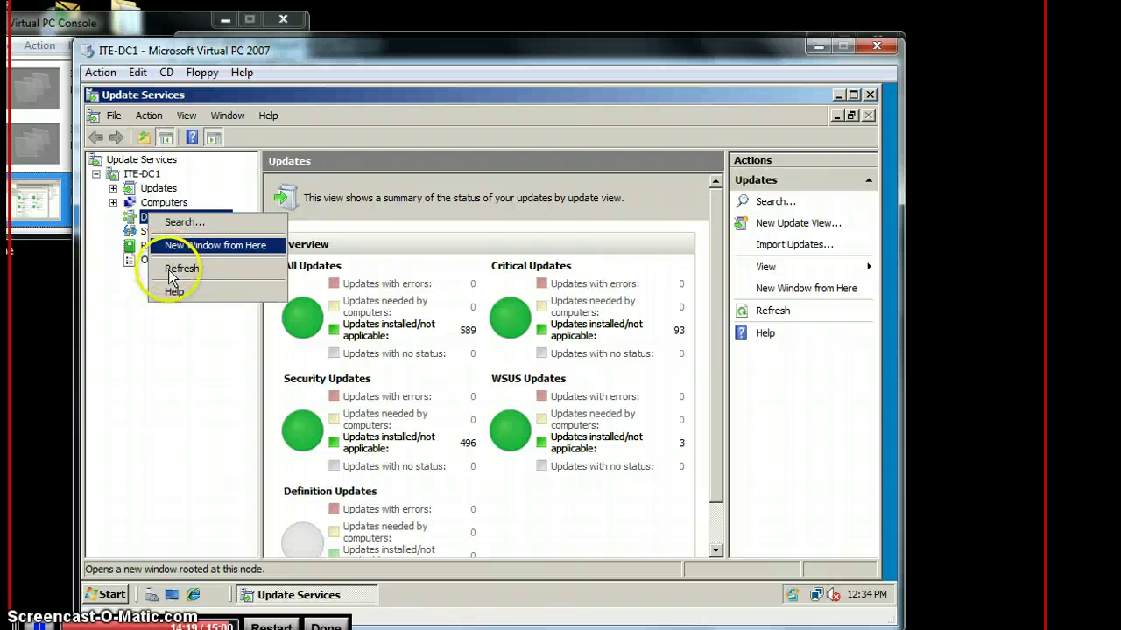
left_click(140, 348)
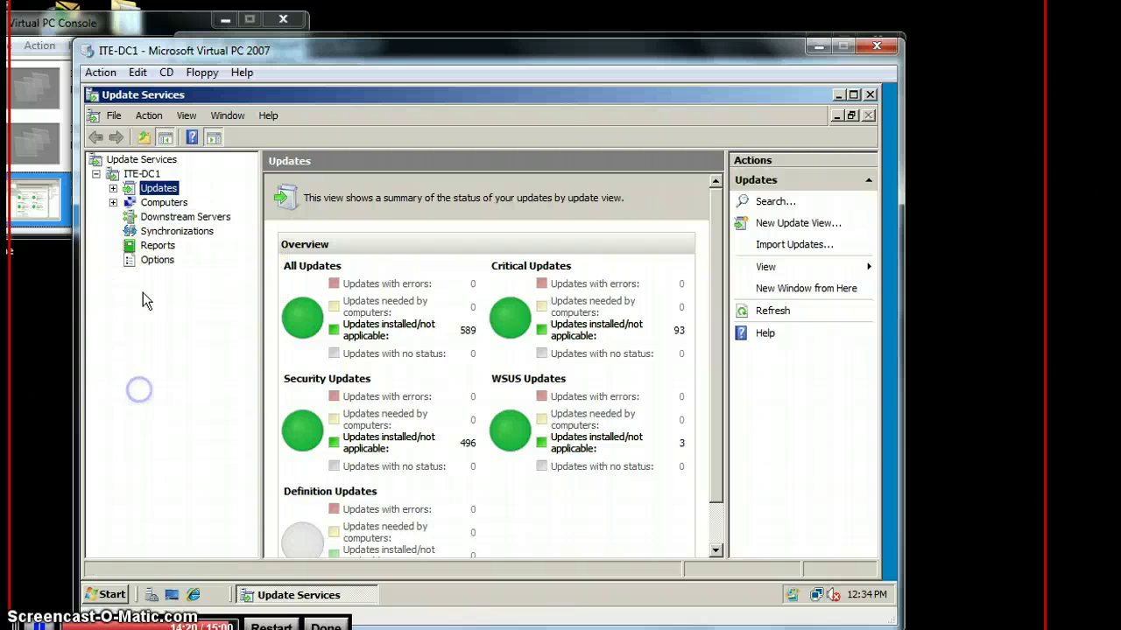
left_click(169, 221)
left_click(172, 231)
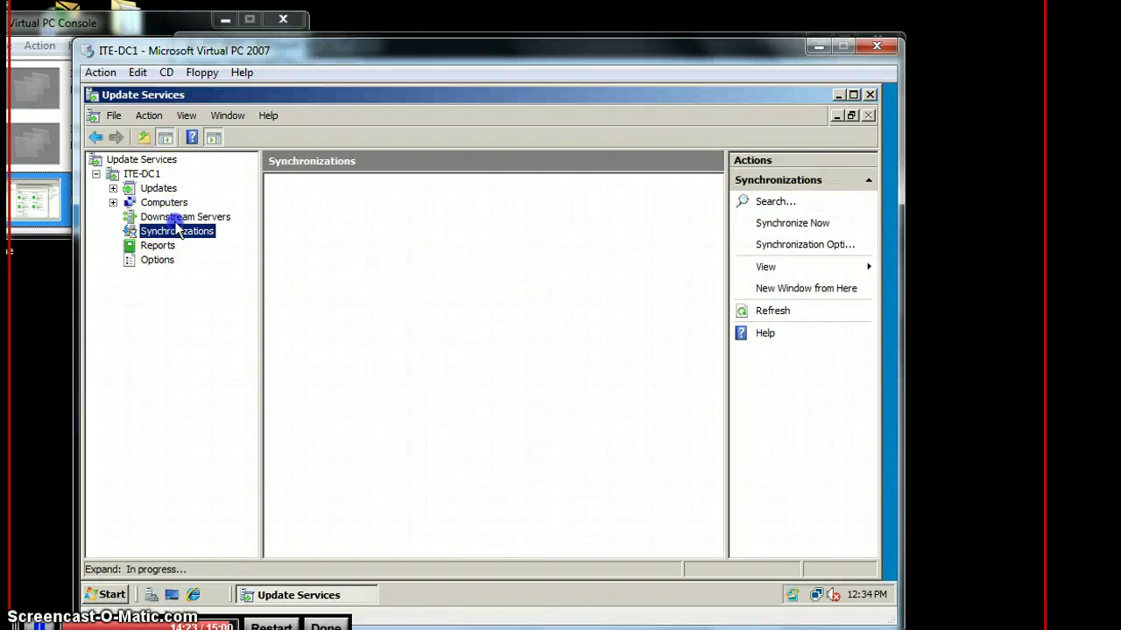
left_click(176, 219)
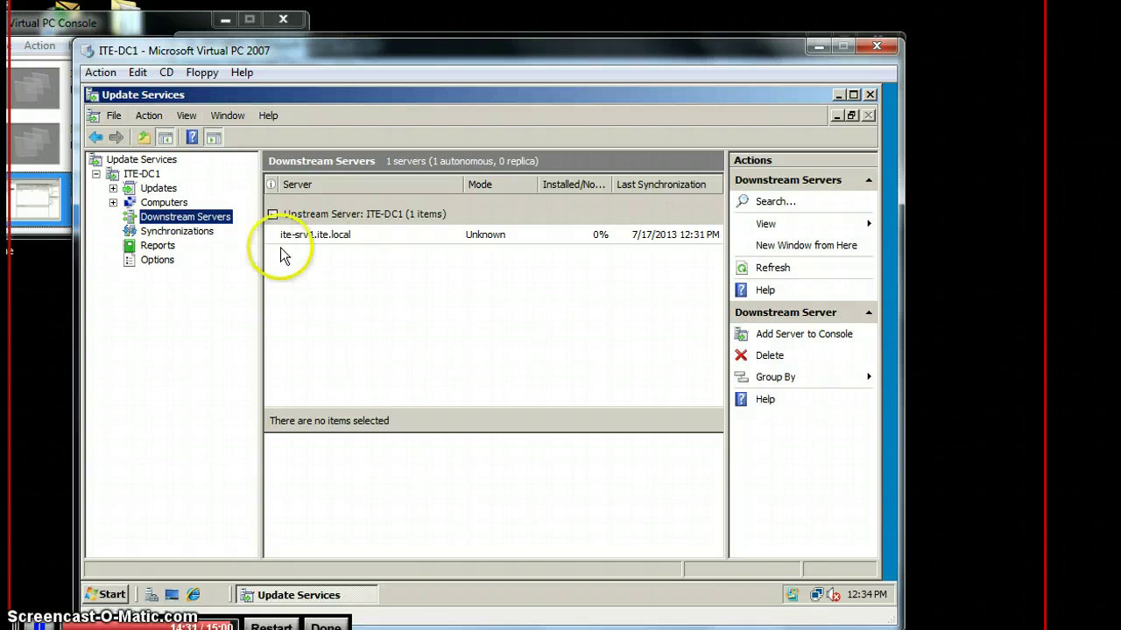
Step: Open ITE-DC1's Products and Classifications options and look through the list of products available for synchronization
right_click(149, 260)
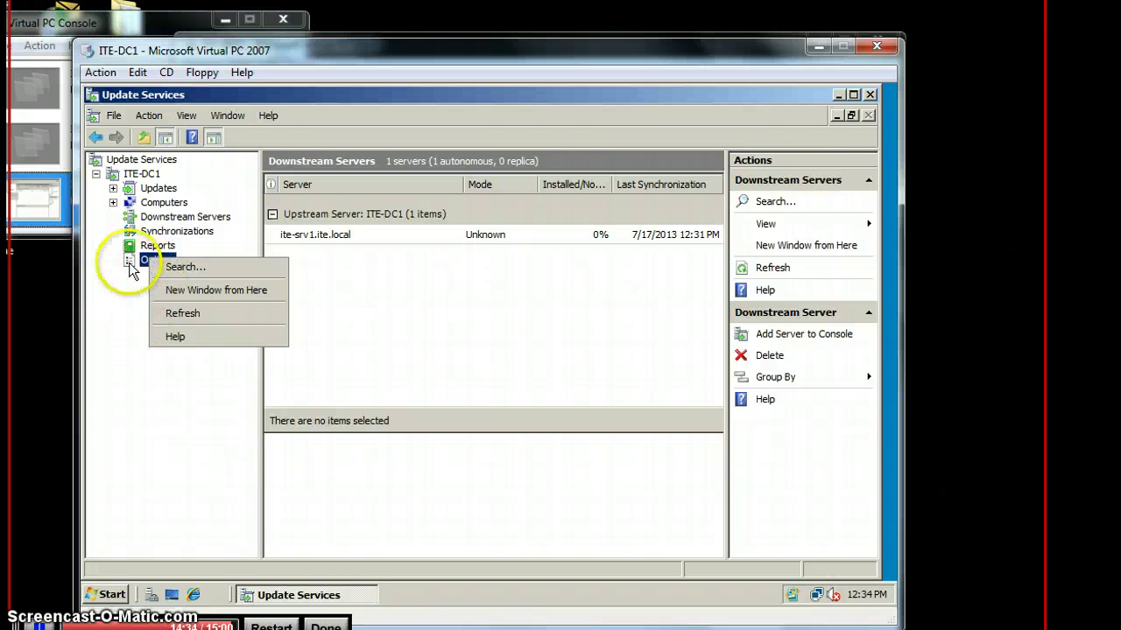
left_click(143, 260)
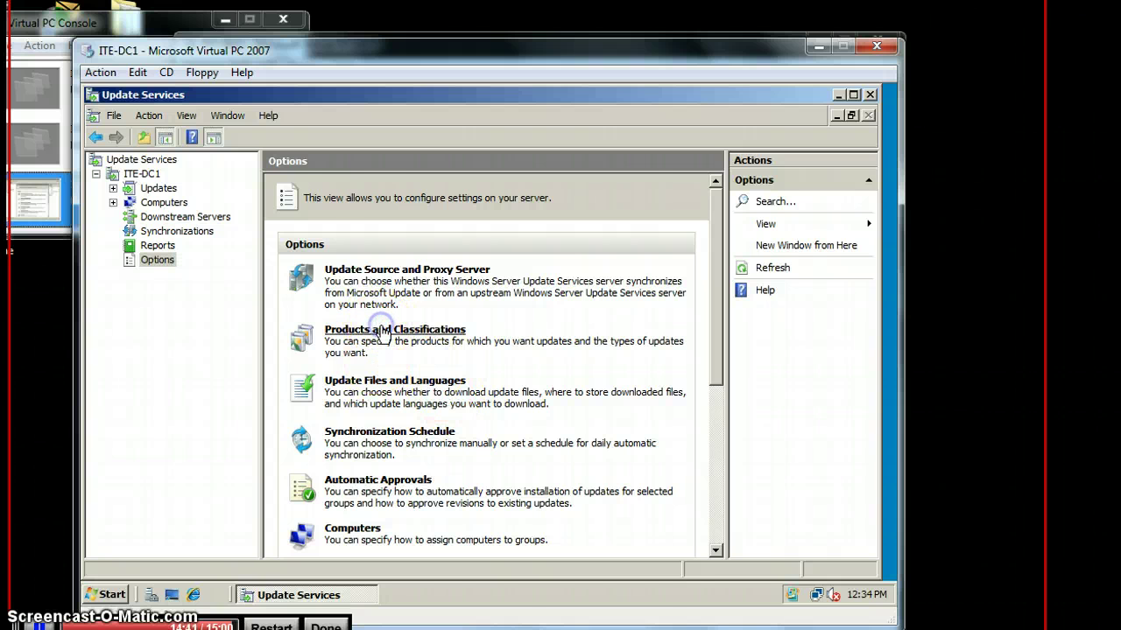
left_click(383, 333)
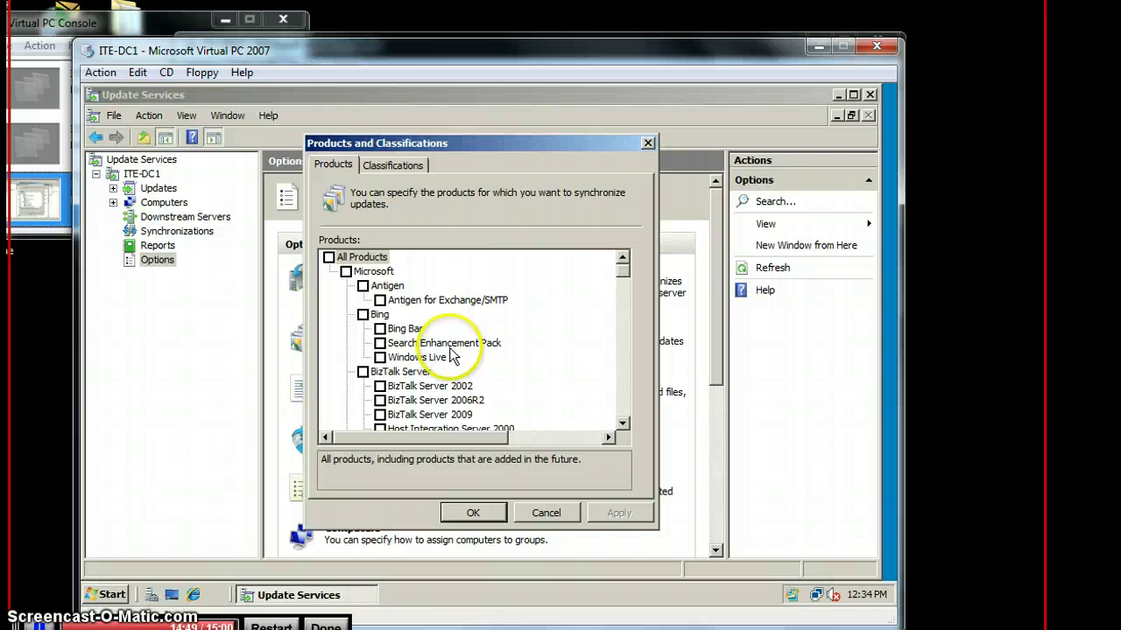
scroll(683, 372, "down", 4)
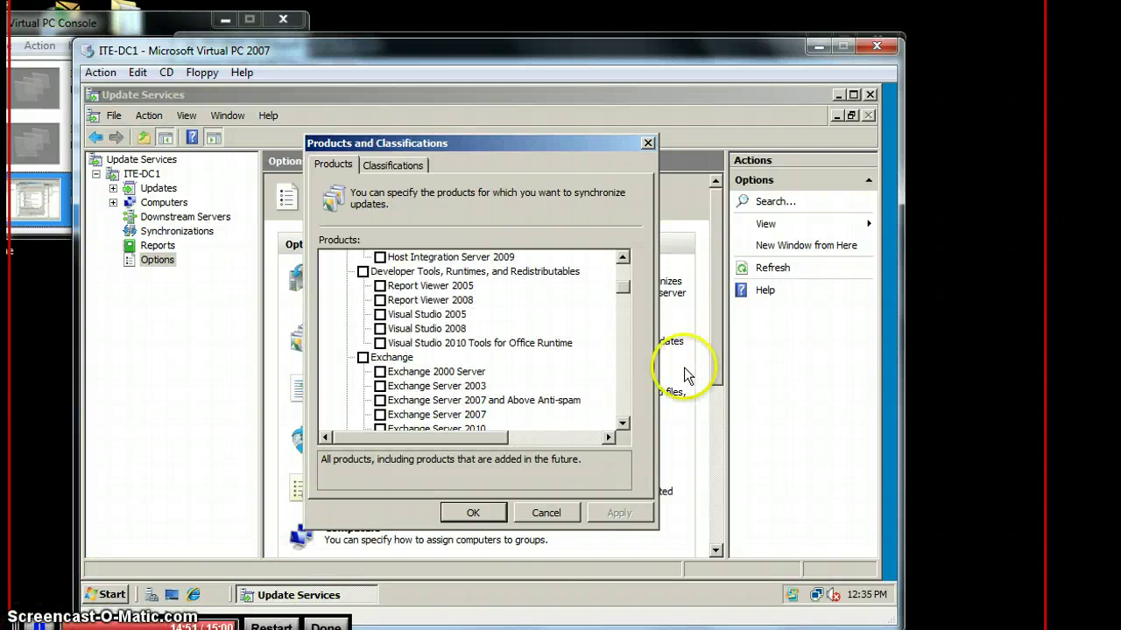